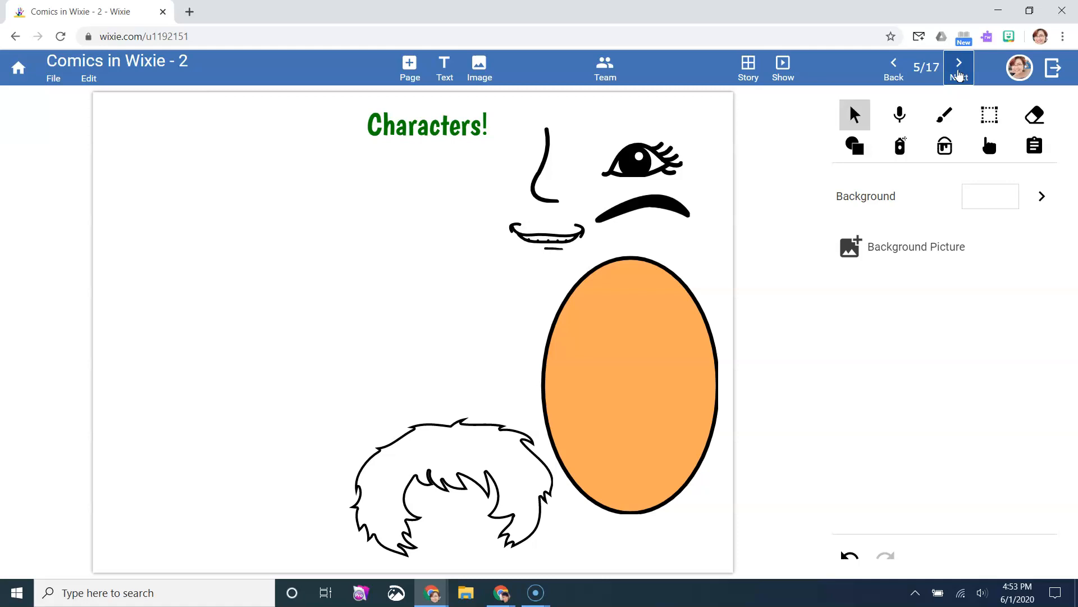
- Move the orange oval to the left side of the page and glue it to the paint layer
{"action": "left_click_drag", "start_coordinate": [655, 402], "coordinate": [226, 289]}
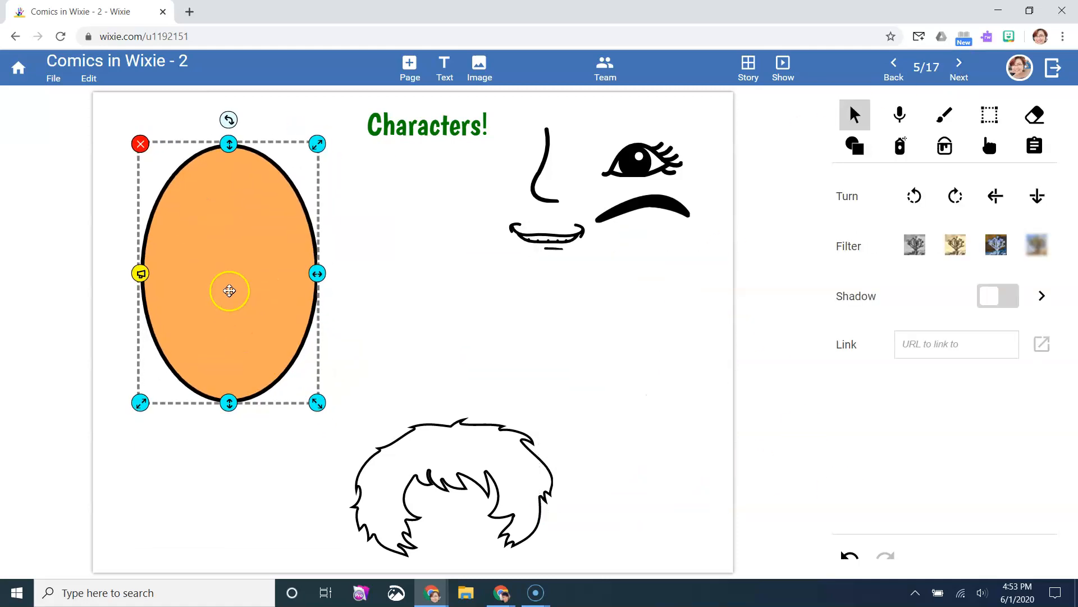
{"action": "left_click", "coordinate": [92, 80]}
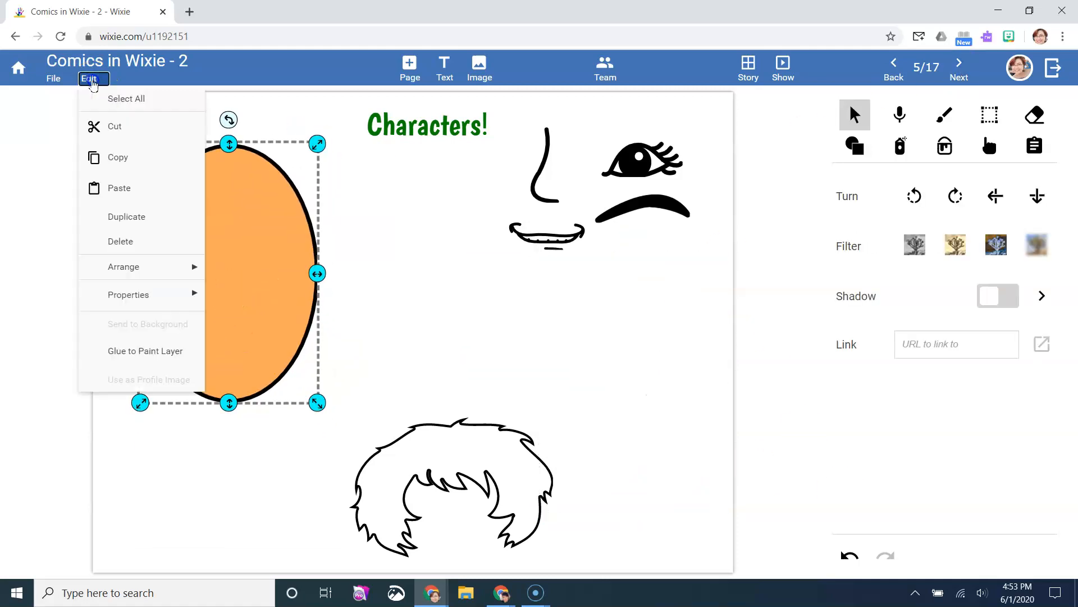
{"action": "left_click", "coordinate": [110, 357]}
- Fill the oval with the light peach color #fedab6
{"action": "left_click", "coordinate": [946, 145]}
{"action": "left_click", "coordinate": [1000, 225]}
{"action": "left_click", "coordinate": [264, 228]}
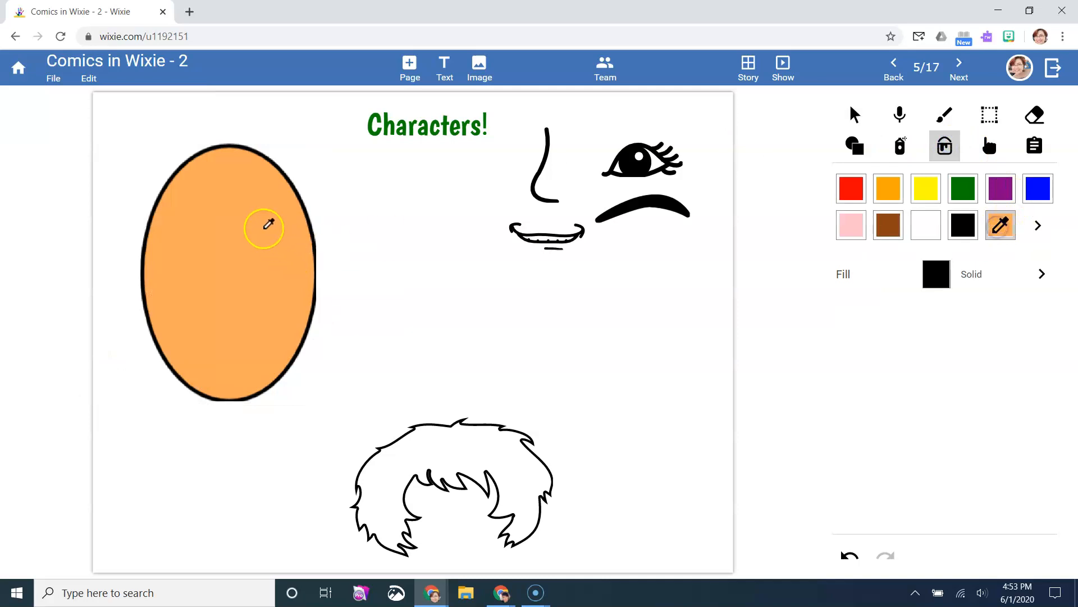
{"action": "left_click", "coordinate": [1038, 225]}
{"action": "left_click", "coordinate": [873, 405]}
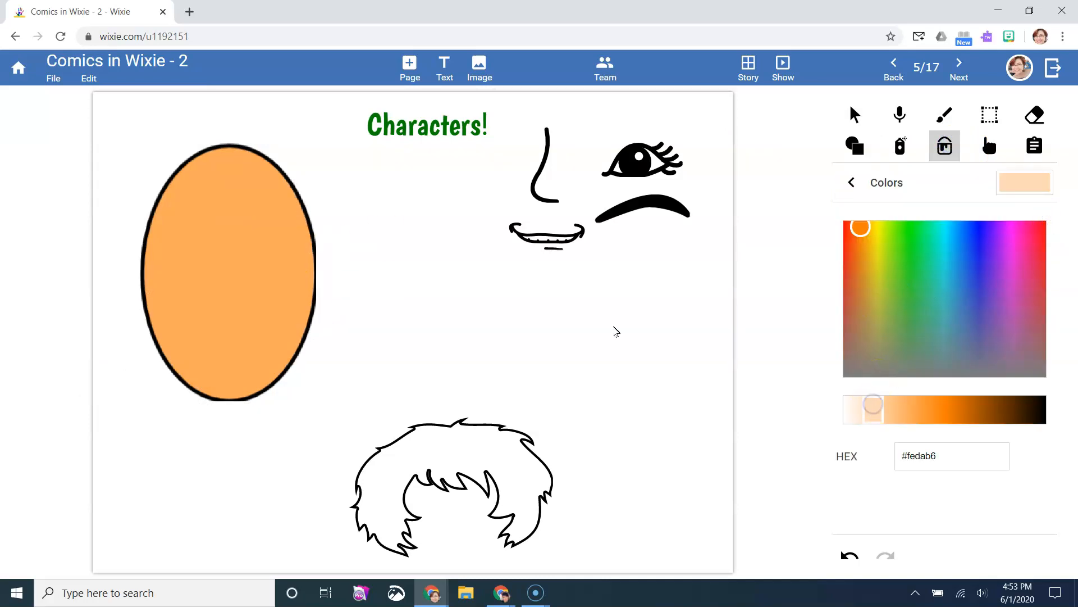
{"action": "left_click", "coordinate": [275, 218]}
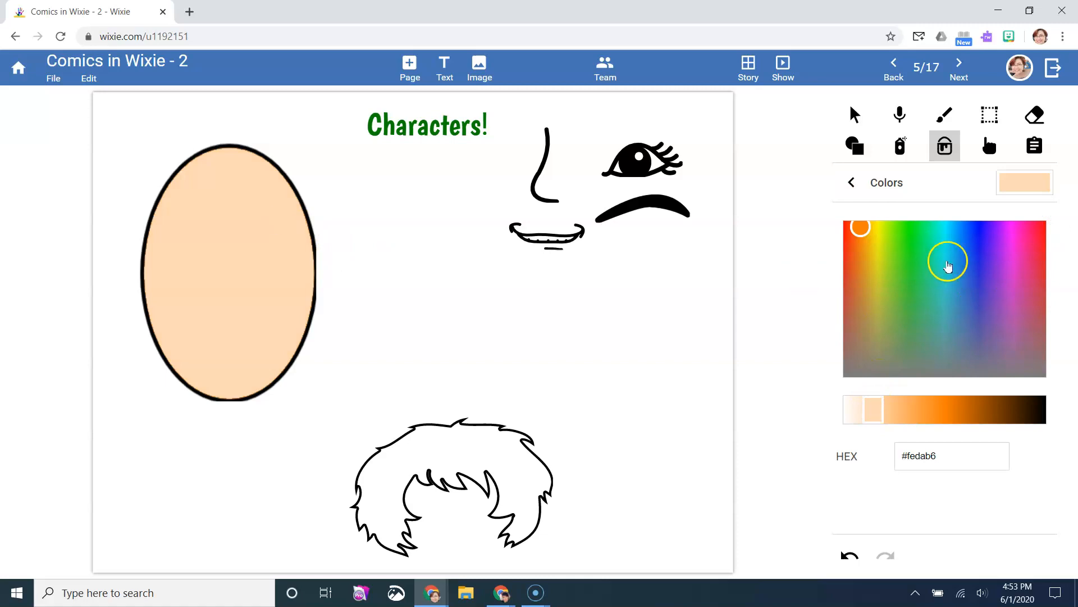
- Fill the oval face with the dark green color #29a042
{"action": "left_click", "coordinate": [918, 286]}
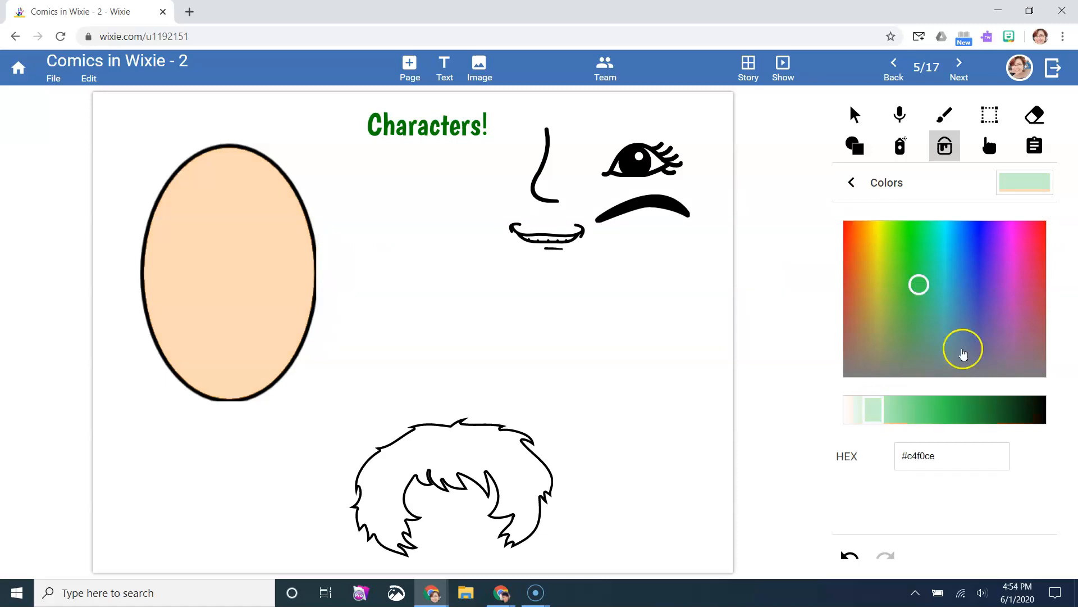
{"action": "left_click", "coordinate": [967, 406]}
{"action": "left_click", "coordinate": [223, 255]}
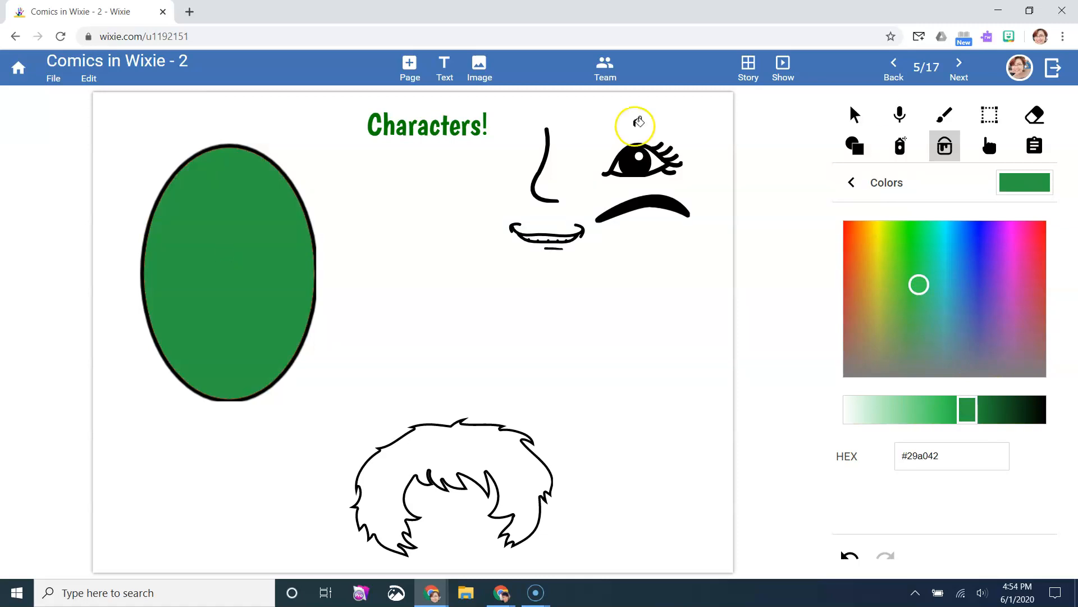
- Move the eye from beside the title onto the right half of the green face
{"action": "left_click", "coordinate": [854, 114]}
{"action": "left_click", "coordinate": [640, 165]}
{"action": "left_click_drag", "start_coordinate": [639, 164], "coordinate": [271, 256]}
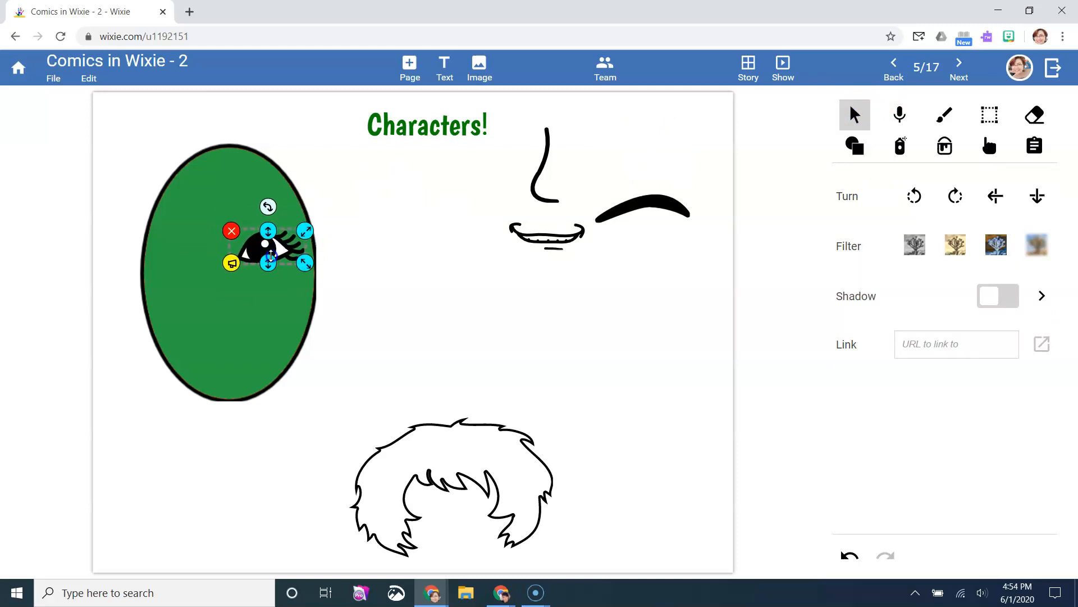
- Duplicate the eye, place the copy on the left half of the face and flip it horizontally
{"action": "left_click", "coordinate": [88, 78]}
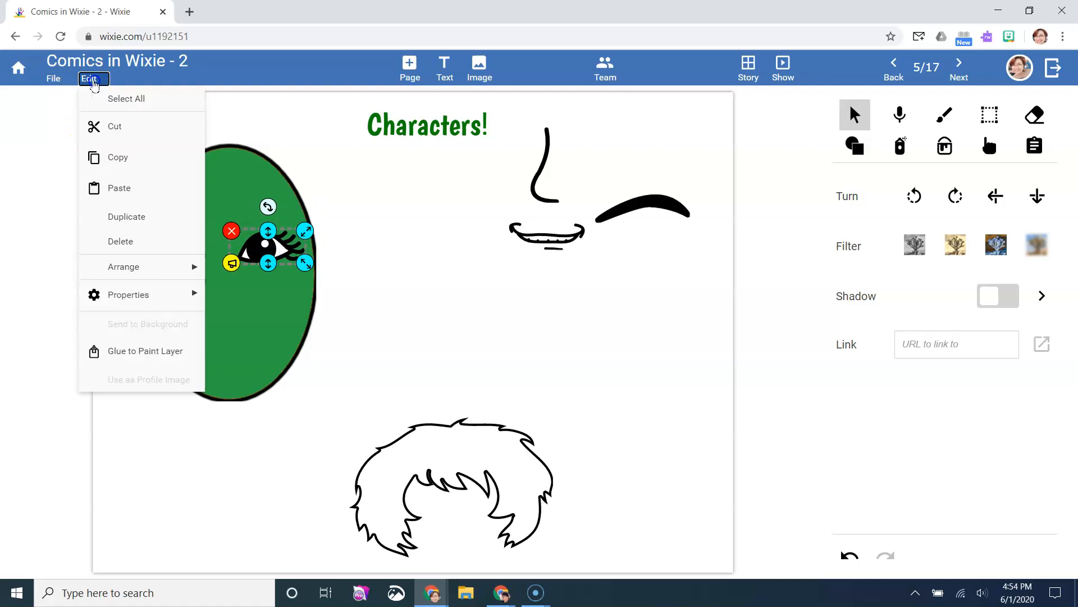
{"action": "left_click", "coordinate": [107, 225]}
{"action": "left_click_drag", "start_coordinate": [252, 256], "coordinate": [170, 242]}
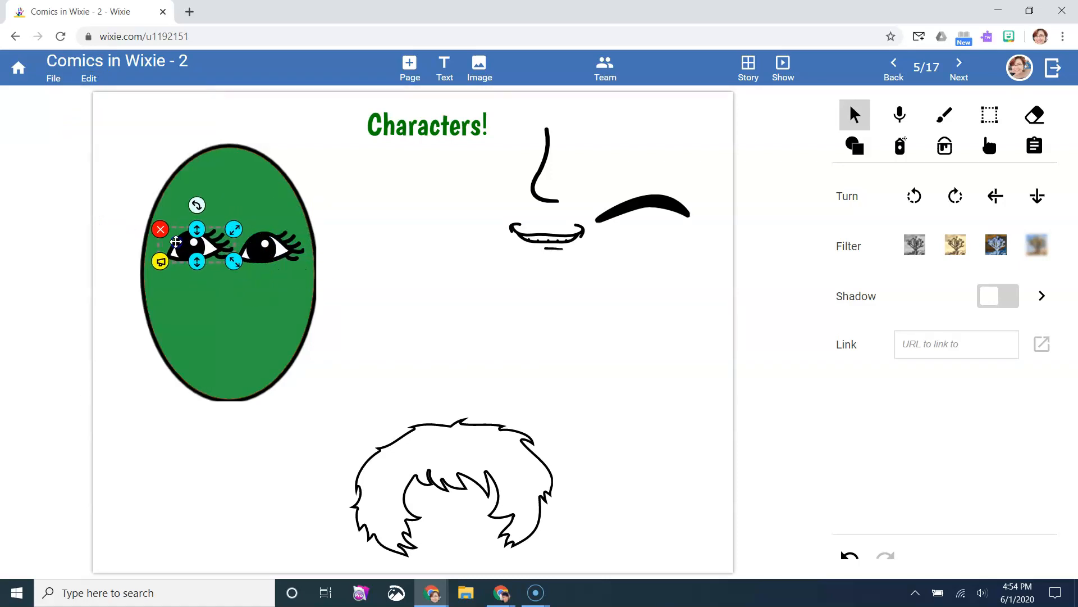
{"action": "left_click", "coordinate": [988, 198]}
{"action": "left_click_drag", "start_coordinate": [196, 261], "coordinate": [196, 264]}
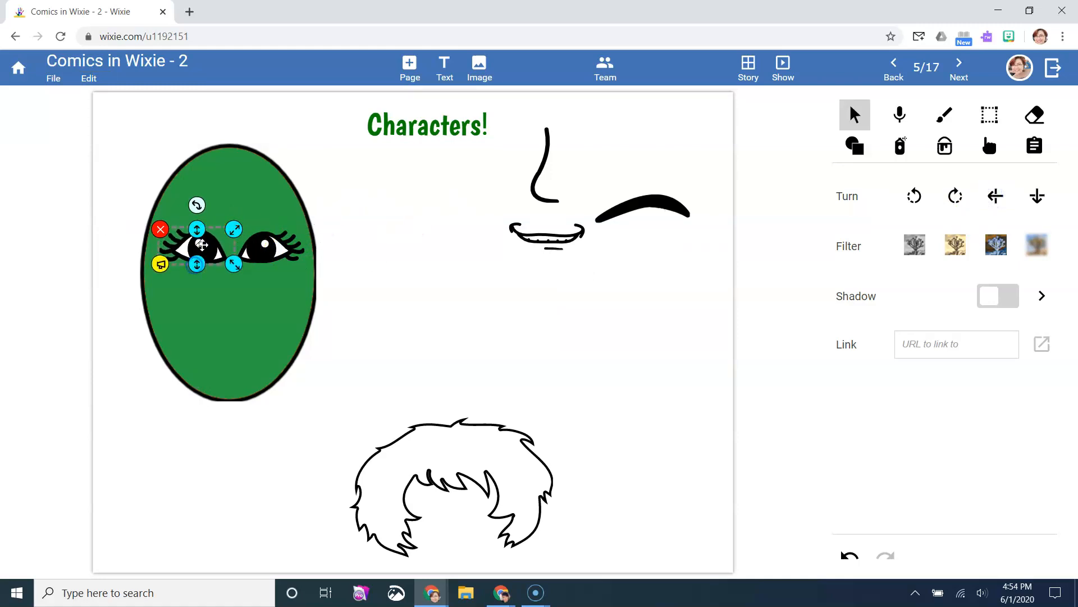
- Place the nose between the eyes and put the mouth below it, enlarged to span the lower face
{"action": "left_click", "coordinate": [549, 191]}
{"action": "left_click_drag", "start_coordinate": [548, 191], "coordinate": [241, 313]}
{"action": "left_click_drag", "start_coordinate": [534, 229], "coordinate": [167, 340]}
{"action": "left_click_drag", "start_coordinate": [259, 350], "coordinate": [289, 361]}
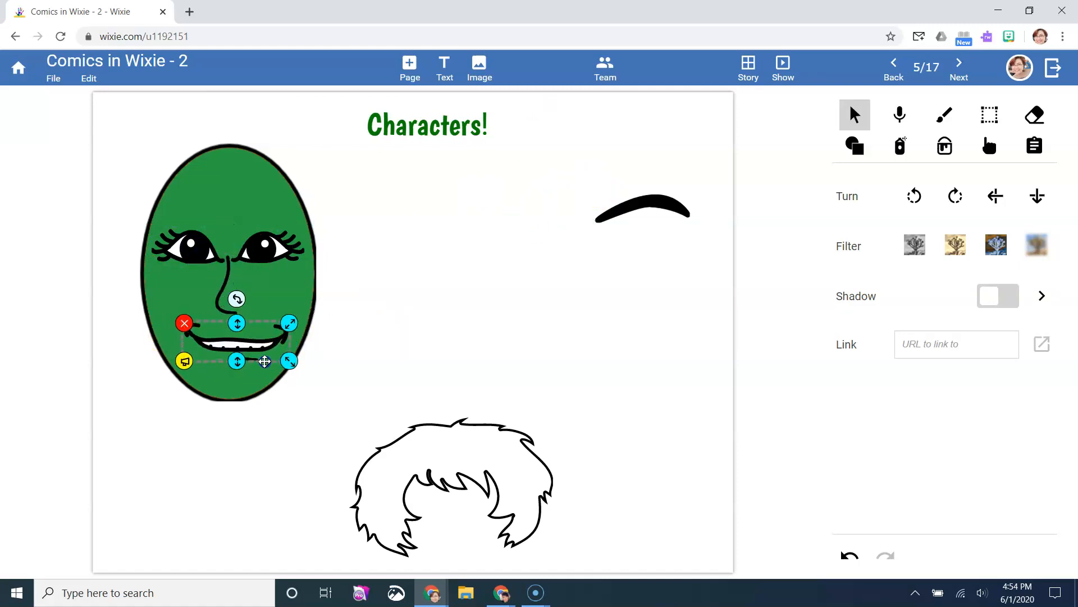
- Move the eyebrow onto the face above the left eye and shrink it to fit
{"action": "left_click", "coordinate": [666, 194]}
{"action": "left_click_drag", "start_coordinate": [660, 198], "coordinate": [145, 181]}
{"action": "left_click_drag", "start_coordinate": [252, 219], "coordinate": [194, 212]}
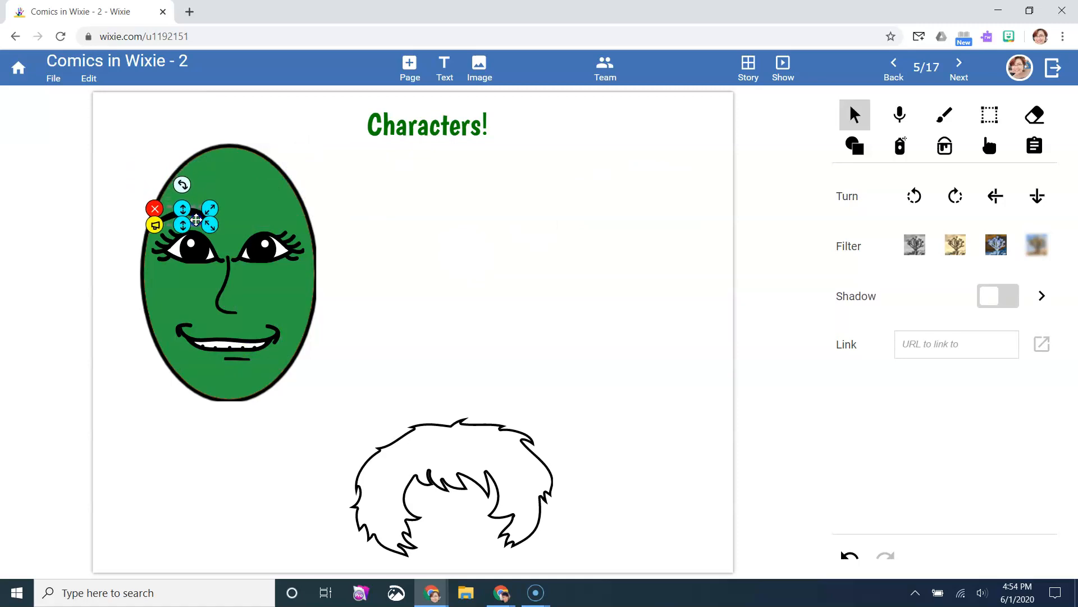
- Duplicate the eyebrow and position the flipped, slightly rotated copy above the right eye
{"action": "left_click", "coordinate": [90, 77]}
{"action": "left_click", "coordinate": [128, 219]}
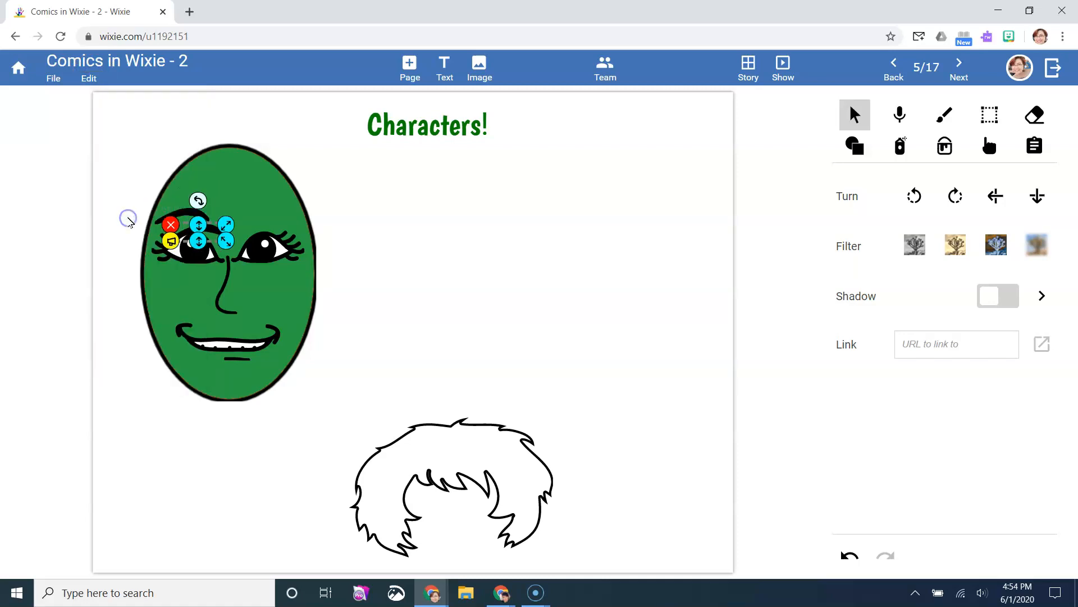
{"action": "left_click", "coordinate": [1004, 198]}
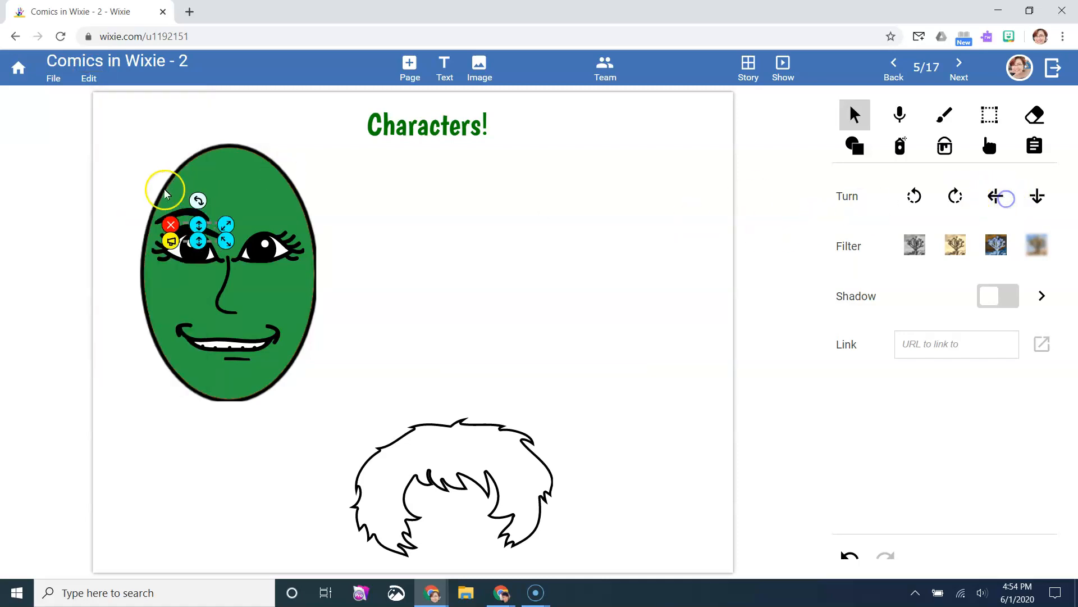
{"action": "left_click_drag", "start_coordinate": [187, 228], "coordinate": [273, 190]}
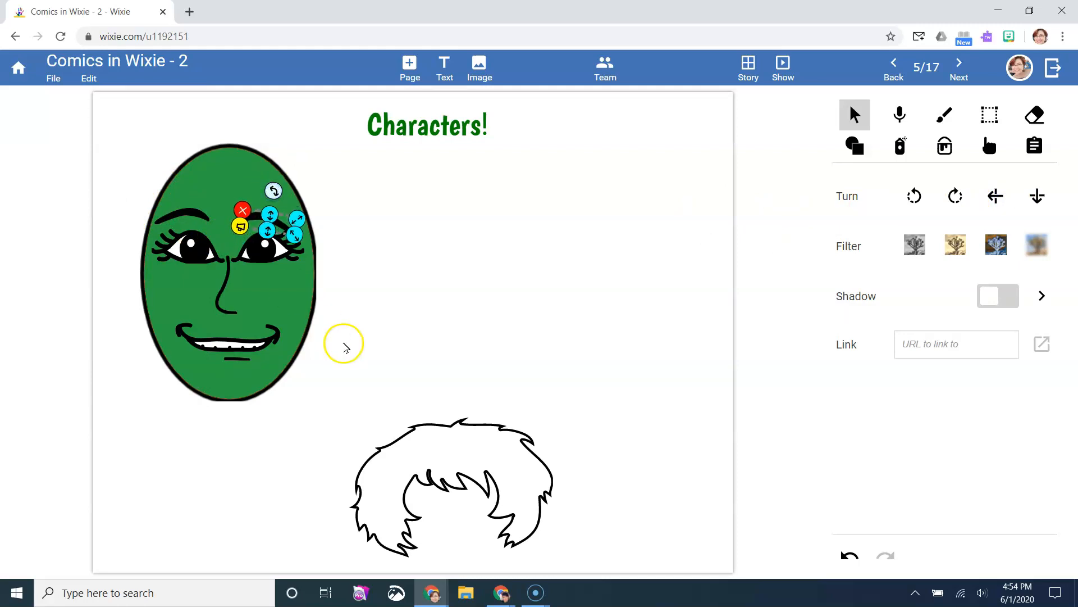
- Select all the facial features together and glue them to the paint layer
{"action": "left_click", "coordinate": [364, 388]}
{"action": "left_click_drag", "start_coordinate": [312, 424], "coordinate": [135, 189]}
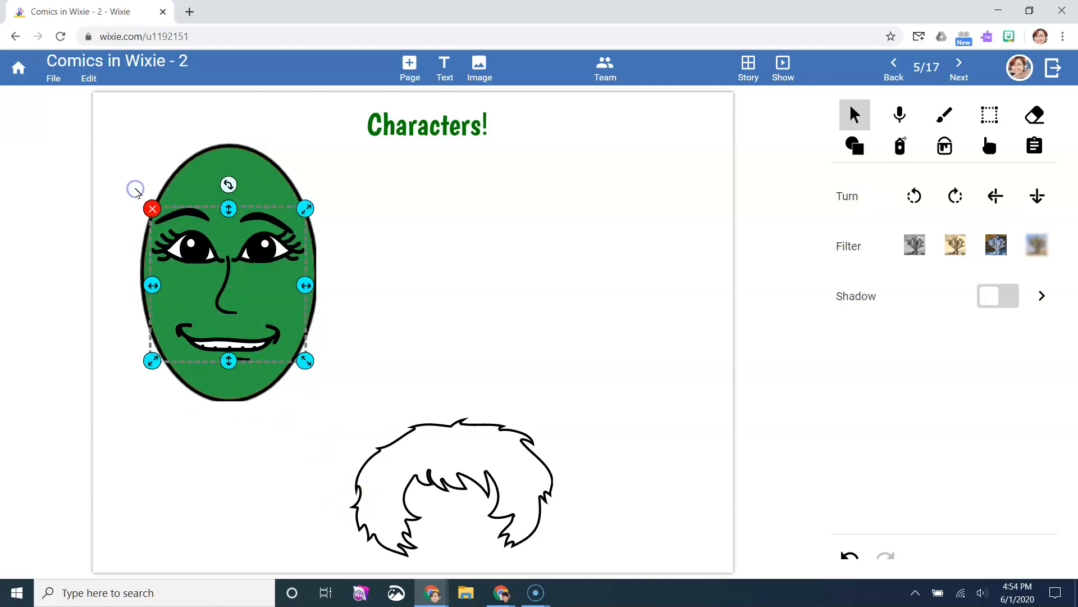
{"action": "left_click", "coordinate": [88, 78]}
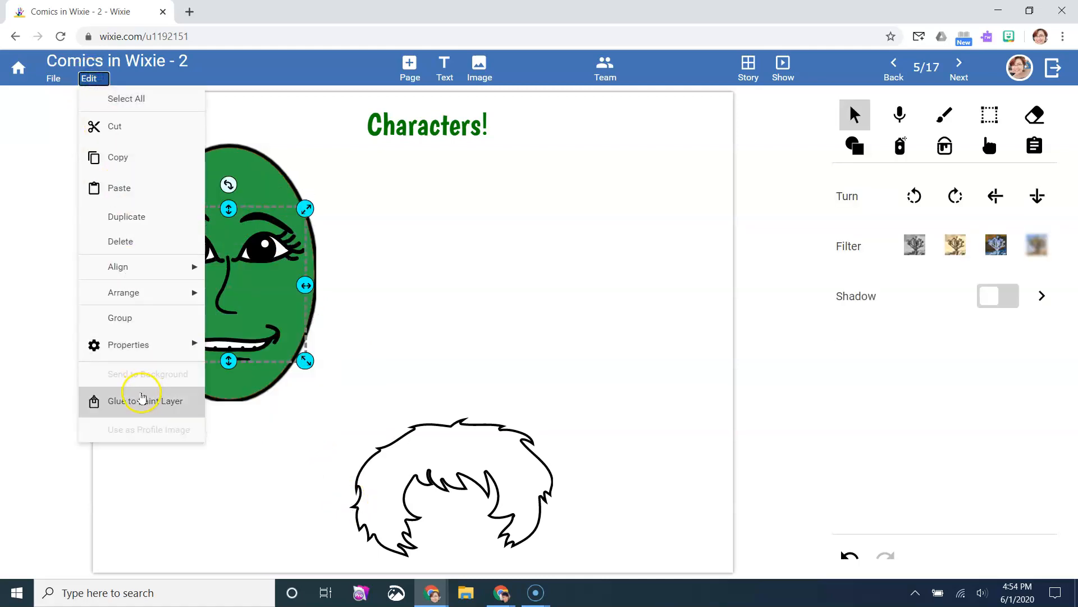
{"action": "left_click", "coordinate": [141, 401]}
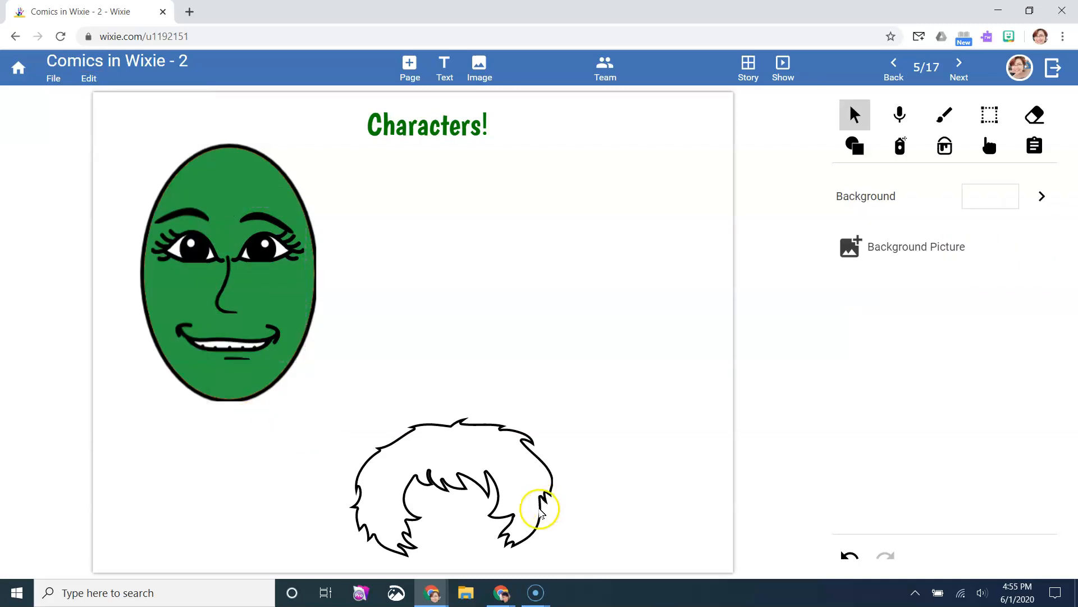
- Fit the hair over the top of the head, enlarged and stretched downward, and glue it to the paint layer
{"action": "left_click", "coordinate": [505, 477]}
{"action": "left_click_drag", "start_coordinate": [505, 477], "coordinate": [354, 190]}
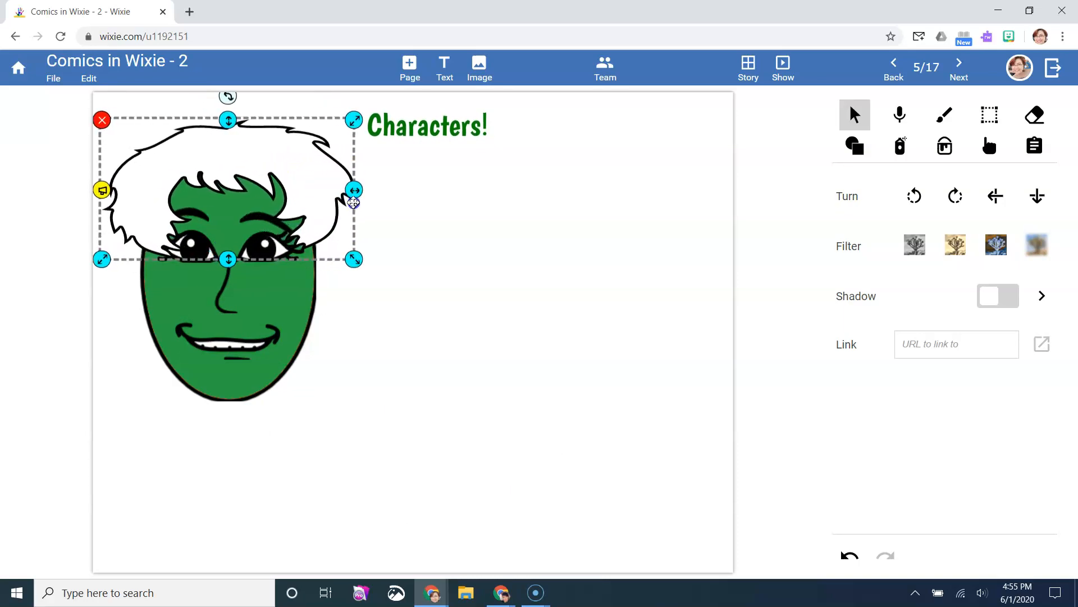
{"action": "left_click_drag", "start_coordinate": [286, 176], "coordinate": [283, 197]}
{"action": "left_click", "coordinate": [227, 268]}
{"action": "left_click_drag", "start_coordinate": [227, 268], "coordinate": [227, 315]}
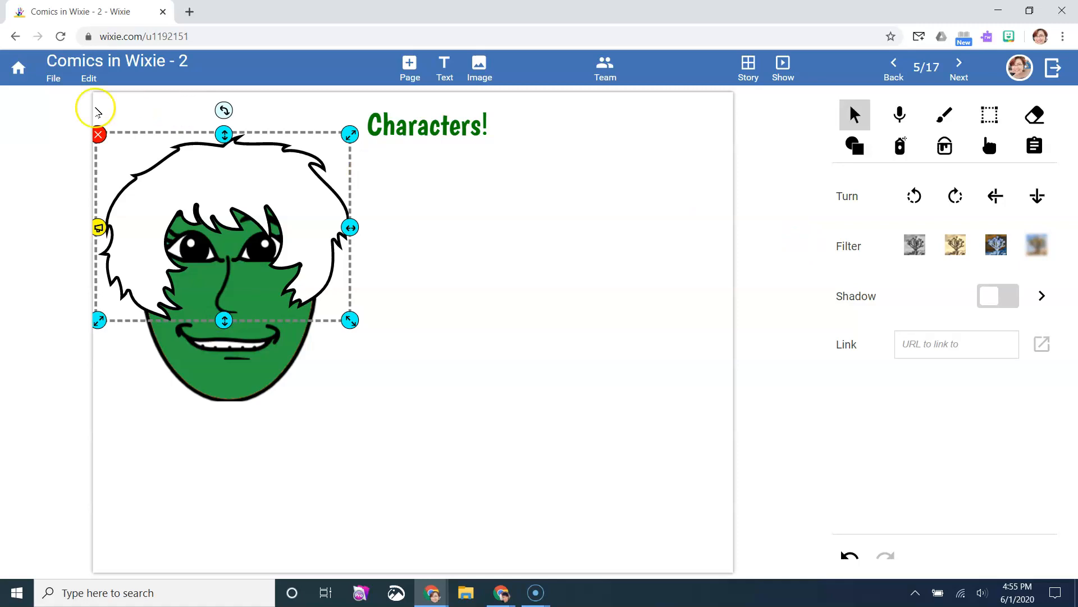
{"action": "left_click", "coordinate": [89, 78]}
{"action": "left_click", "coordinate": [106, 354]}
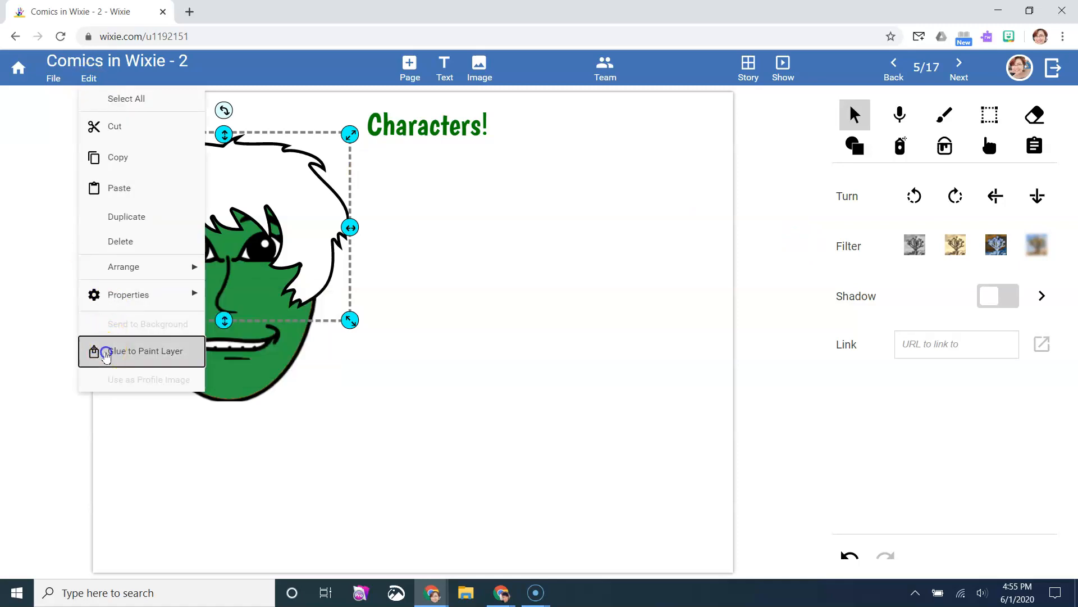
- Fill the hair with the multicolor Horizontal stripes gradient pattern
{"action": "left_click", "coordinate": [934, 160]}
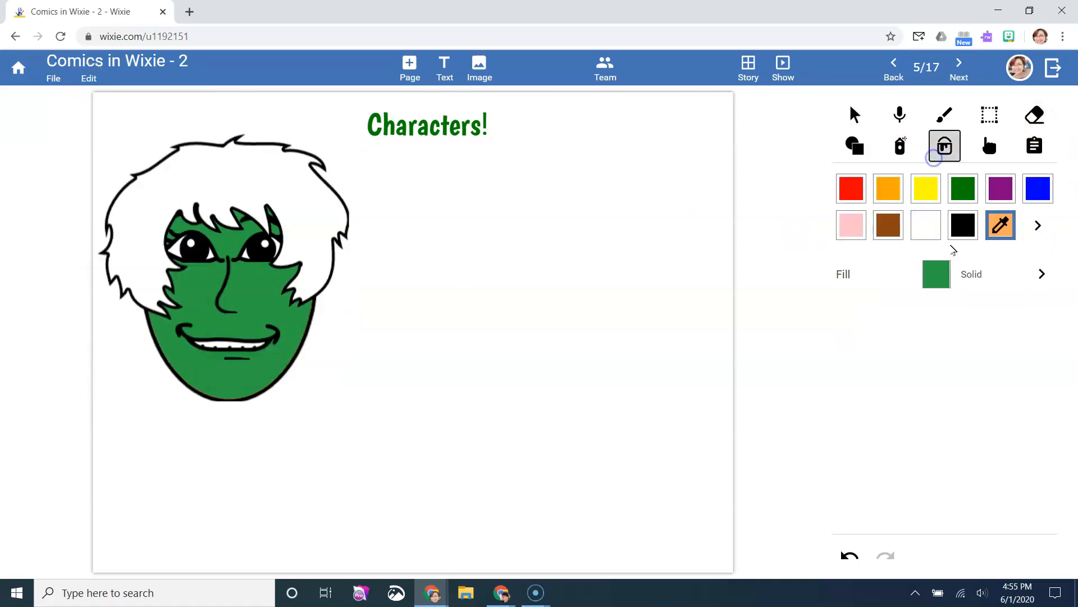
{"action": "left_click", "coordinate": [1051, 279]}
{"action": "left_click_drag", "start_coordinate": [1054, 313], "coordinate": [1048, 456]}
{"action": "left_click", "coordinate": [934, 499]}
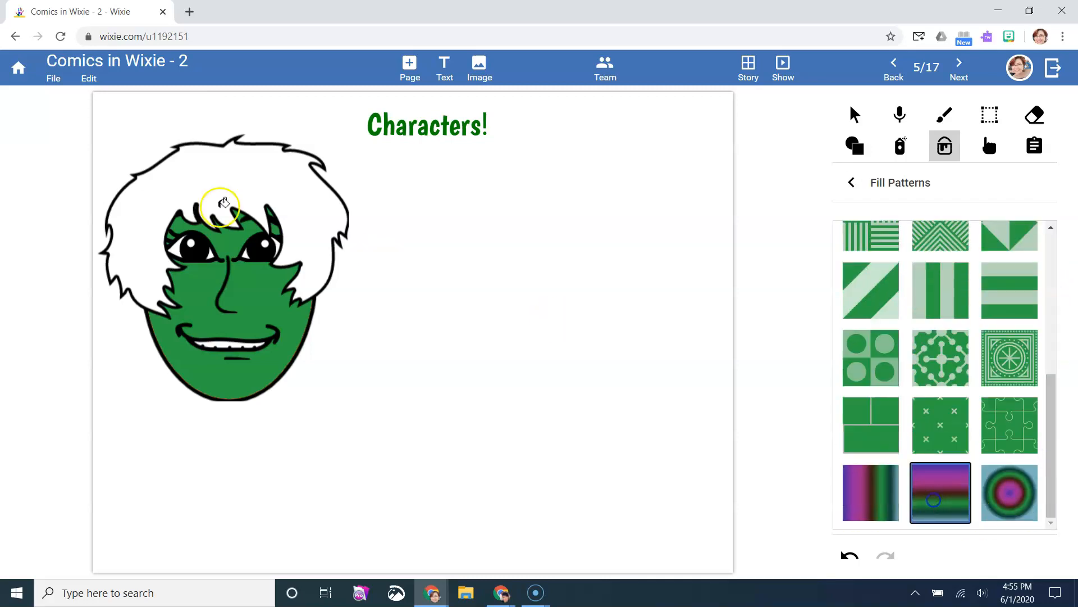
{"action": "left_click", "coordinate": [255, 177]}
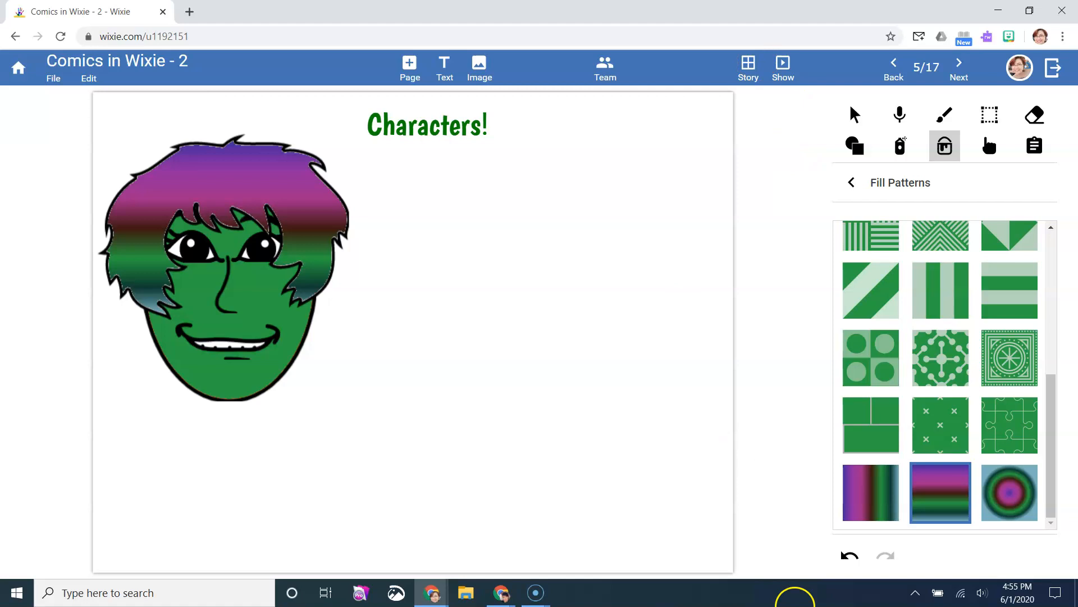
- Undo the hair fill and refill the hair with the Horizontal stripes gradient based on purple
{"action": "left_click", "coordinate": [849, 553]}
{"action": "left_click", "coordinate": [850, 182]}
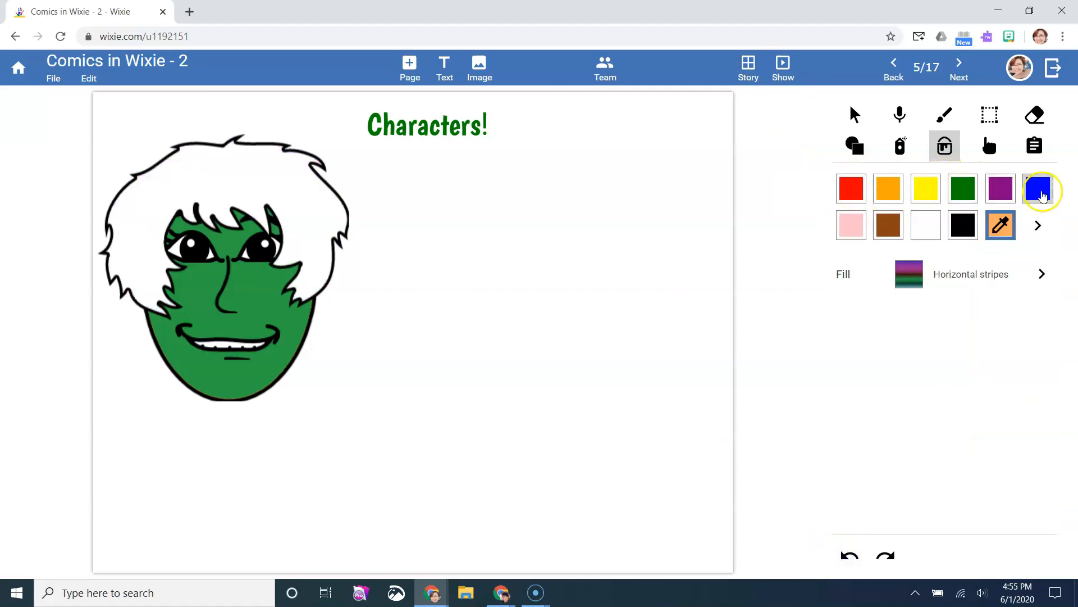
{"action": "left_click", "coordinate": [992, 193]}
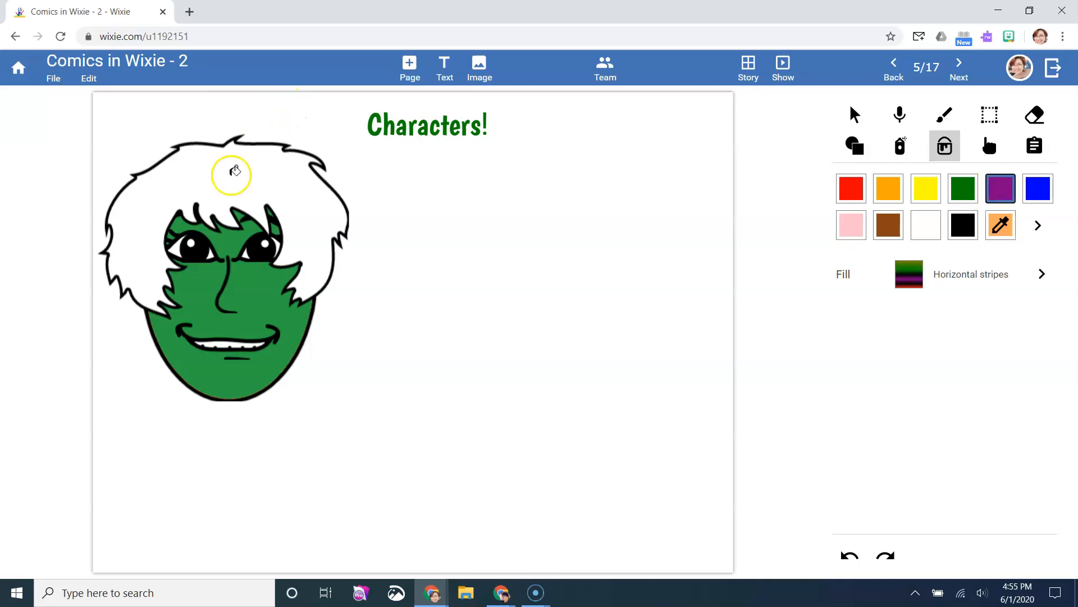
{"action": "left_click", "coordinate": [230, 178]}
- Select the whole finished head with a rectangular selection and convert it to a sticker
{"action": "left_click", "coordinate": [1003, 107]}
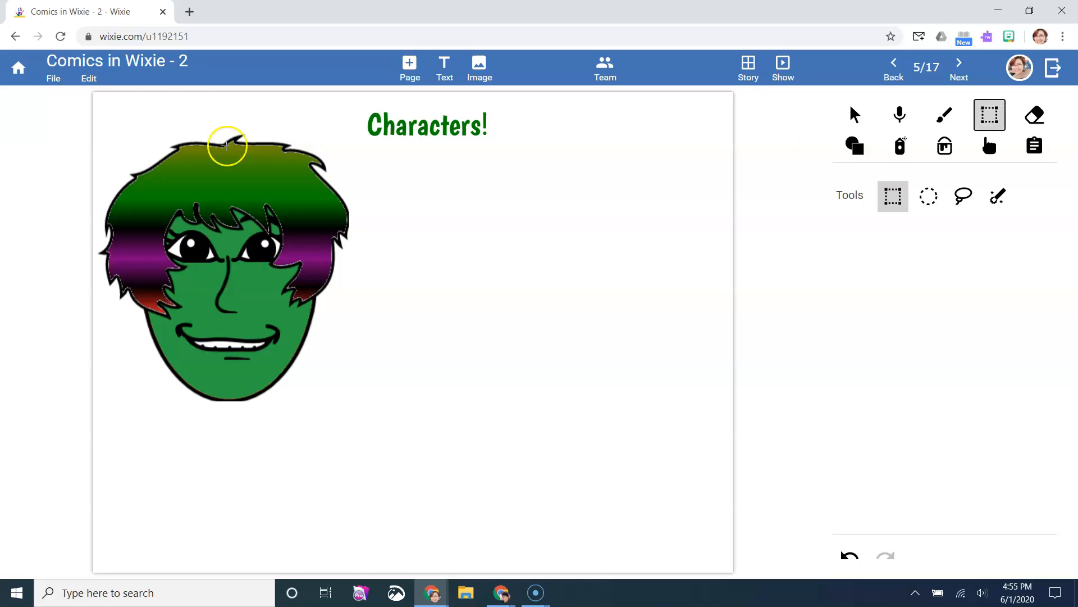
{"action": "left_click_drag", "start_coordinate": [95, 110], "coordinate": [302, 368]}
{"action": "left_click_drag", "start_coordinate": [354, 421], "coordinate": [355, 420]}
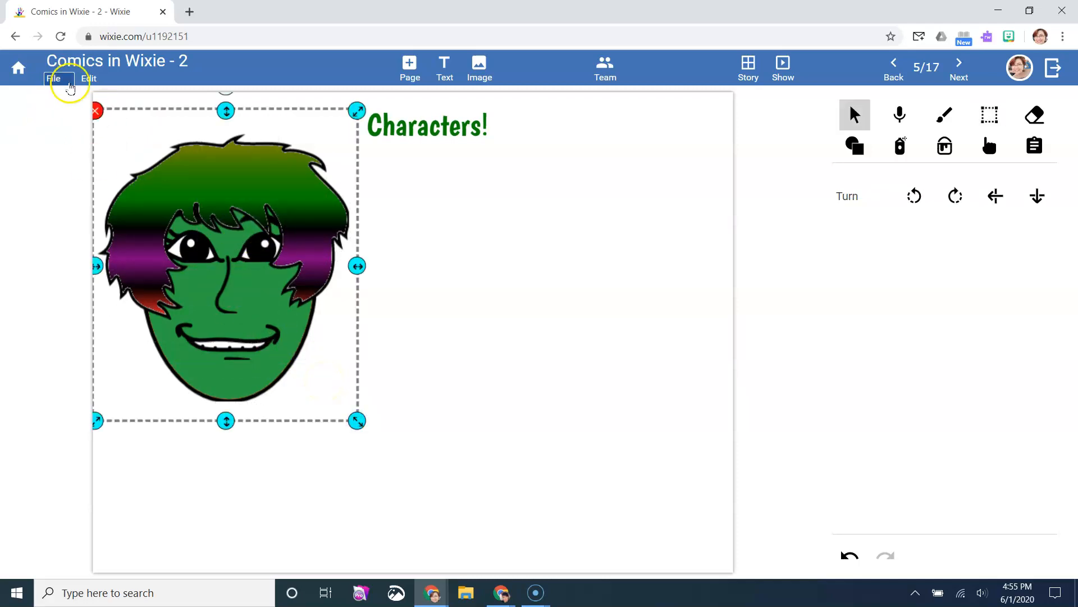
{"action": "left_click", "coordinate": [89, 78]}
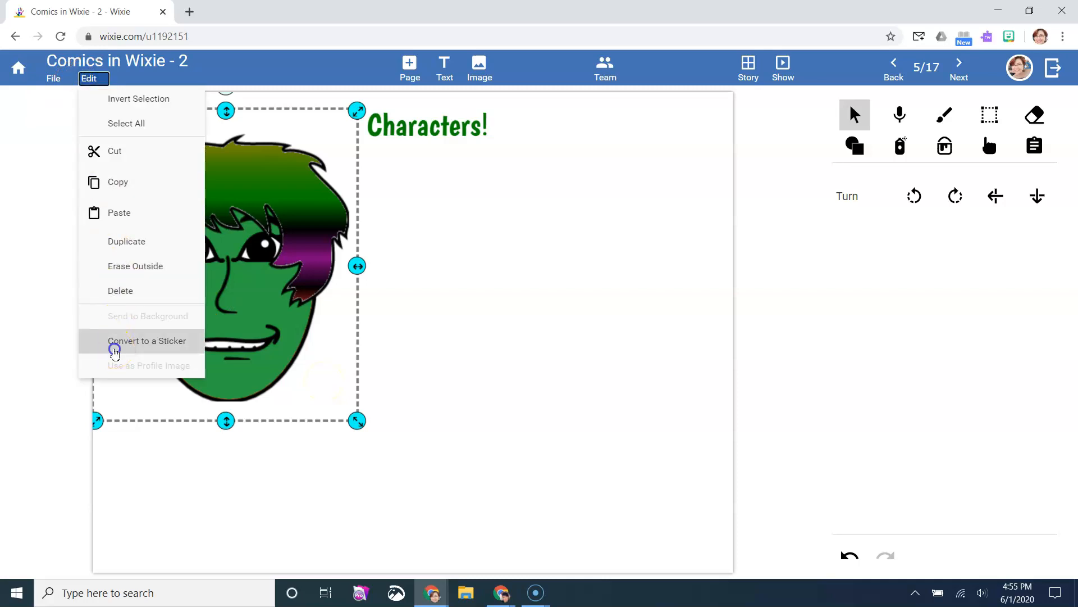
{"action": "left_click", "coordinate": [114, 345]}
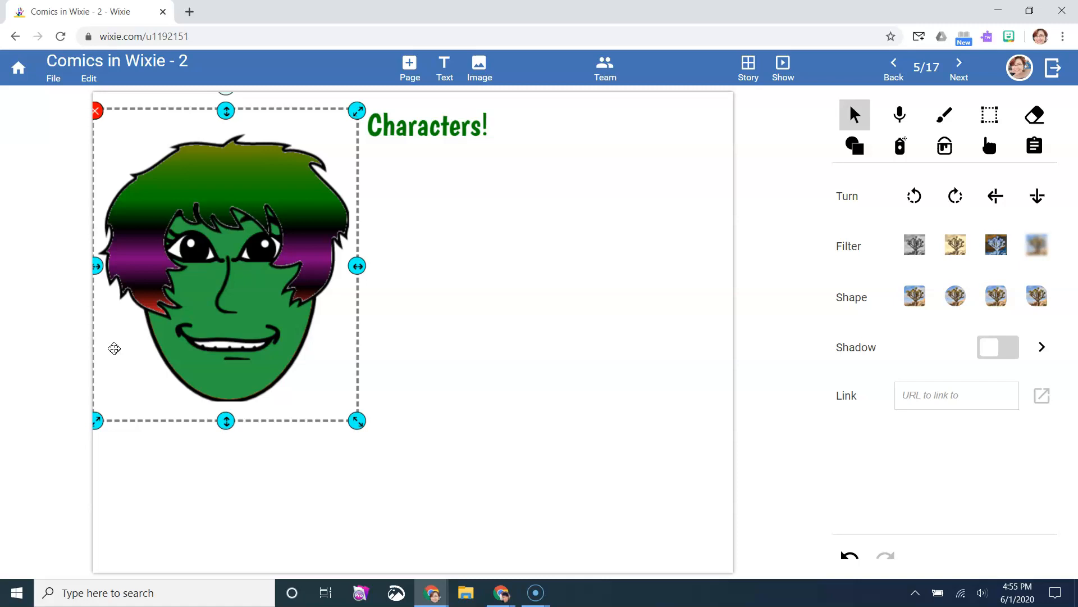
- Shrink and copy the head sticker, moving the original down and toward the middle of the page
{"action": "left_click_drag", "start_coordinate": [356, 422], "coordinate": [274, 323]}
{"action": "left_click", "coordinate": [89, 79]}
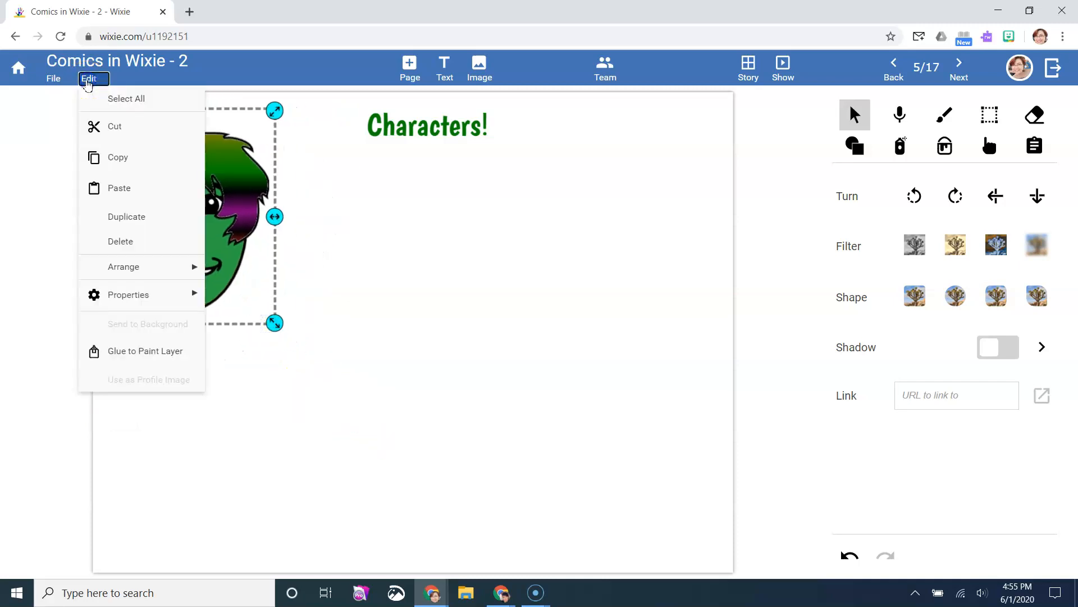
{"action": "left_click", "coordinate": [115, 156]}
{"action": "left_click_drag", "start_coordinate": [278, 249], "coordinate": [326, 282]}
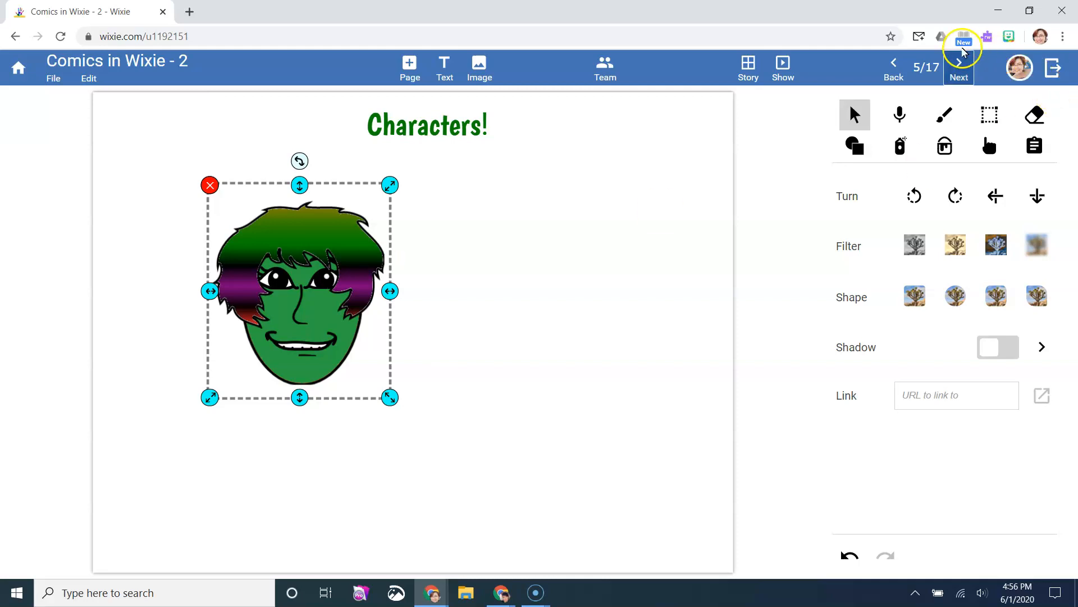
- Go to the Setting page and delete its four sample scene pictures: barn, volcano, underwater and lighthouse
{"action": "left_click", "coordinate": [961, 66]}
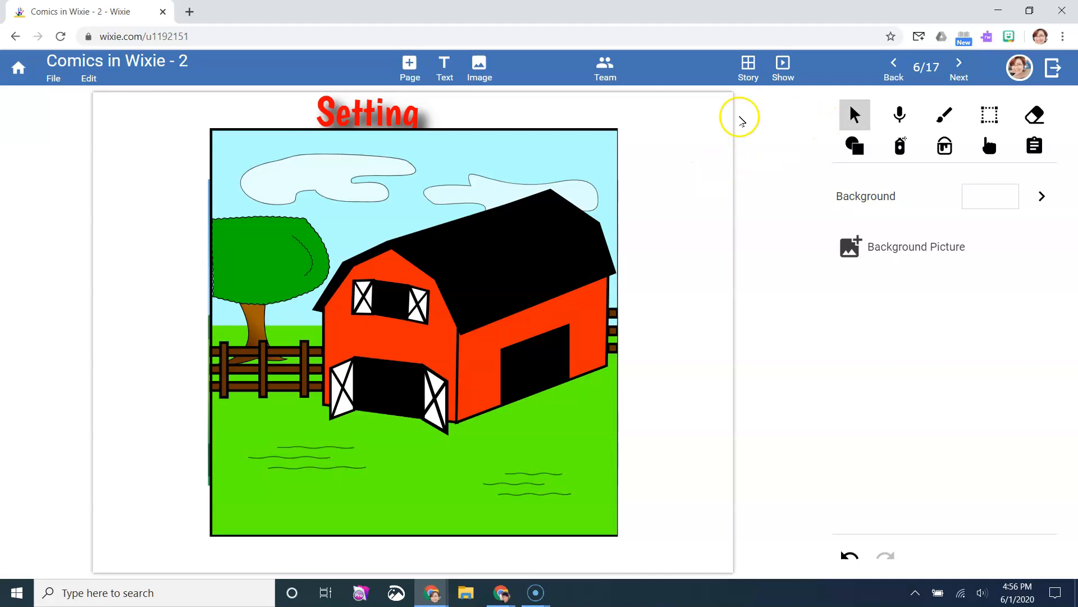
{"action": "left_click", "coordinate": [480, 187]}
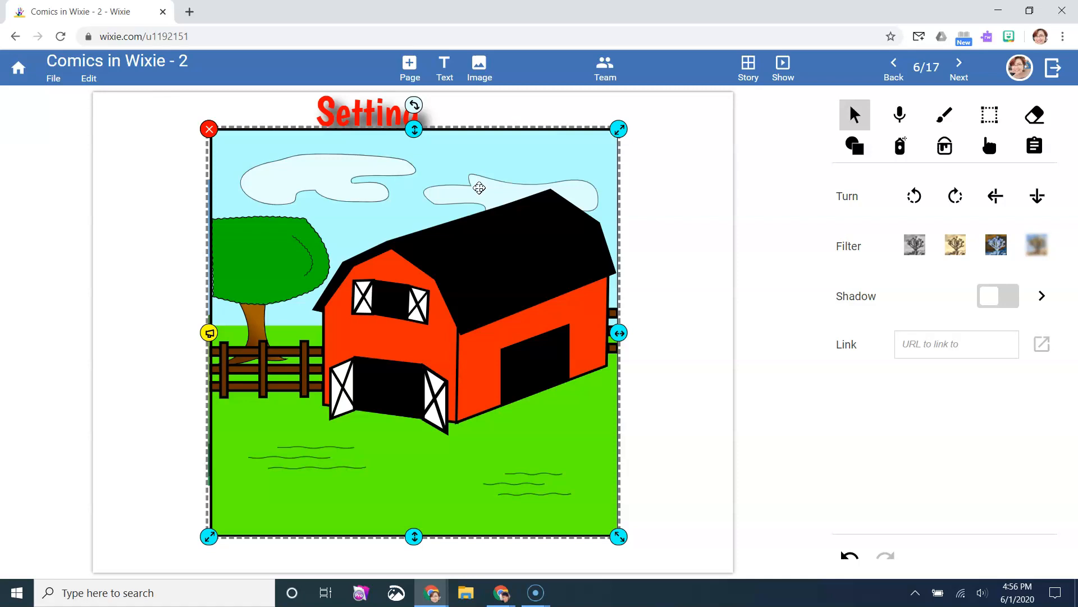
{"action": "key", "text": "Delete"}
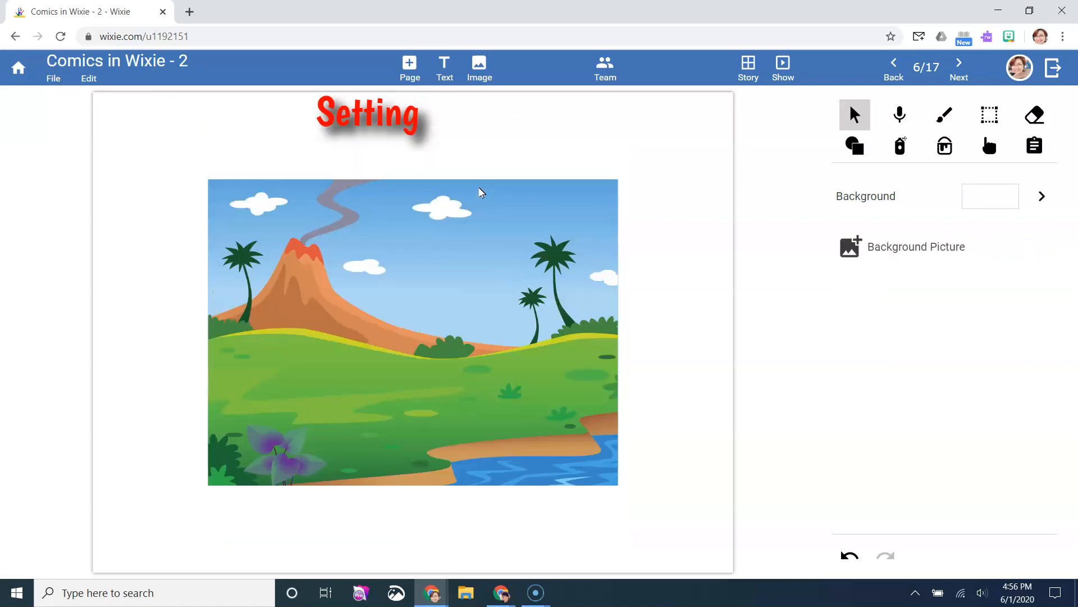
{"action": "left_click", "coordinate": [468, 243]}
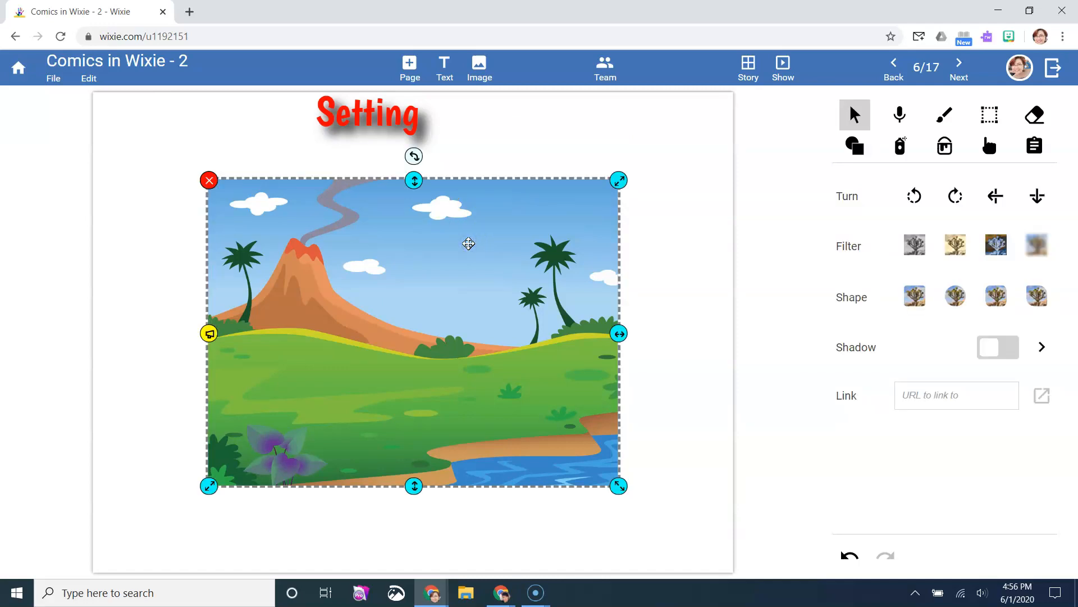
{"action": "key", "text": "Delete"}
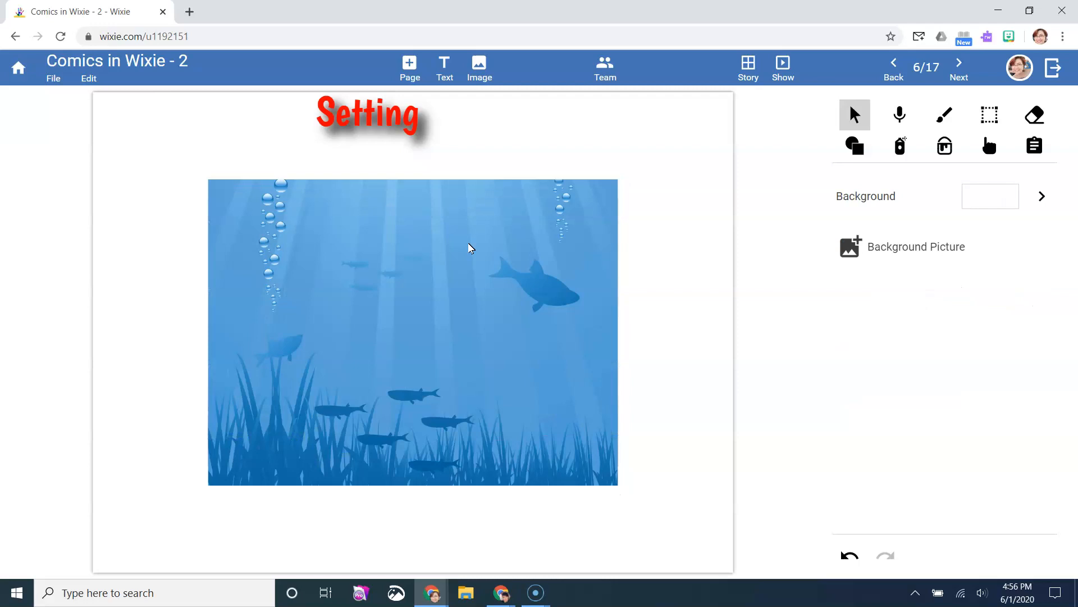
{"action": "left_click", "coordinate": [469, 244]}
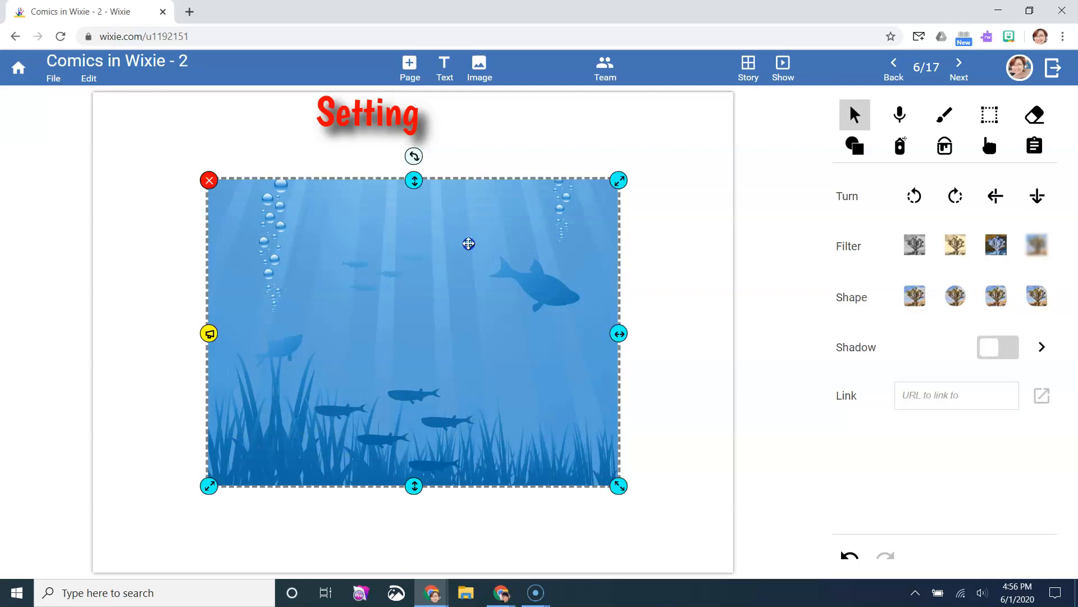
{"action": "key", "text": "Delete"}
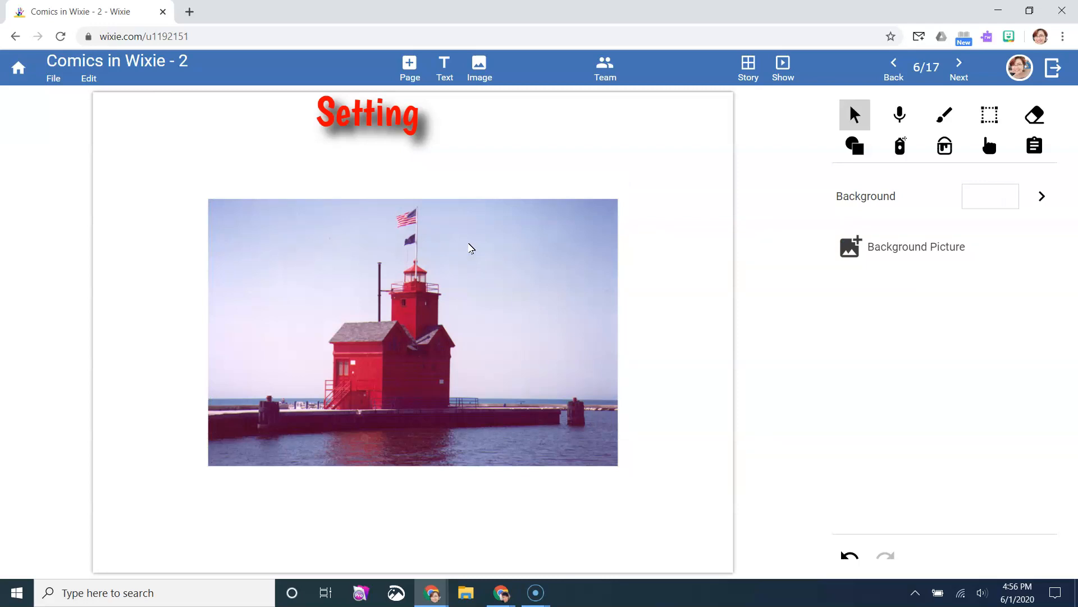
{"action": "left_click", "coordinate": [469, 244]}
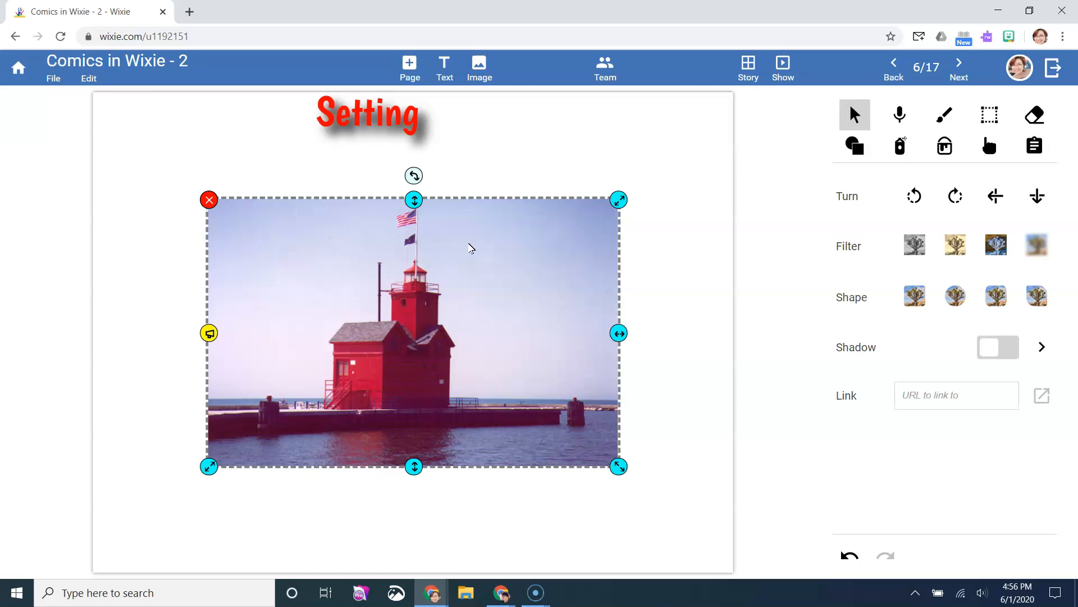
{"action": "key", "text": "Delete"}
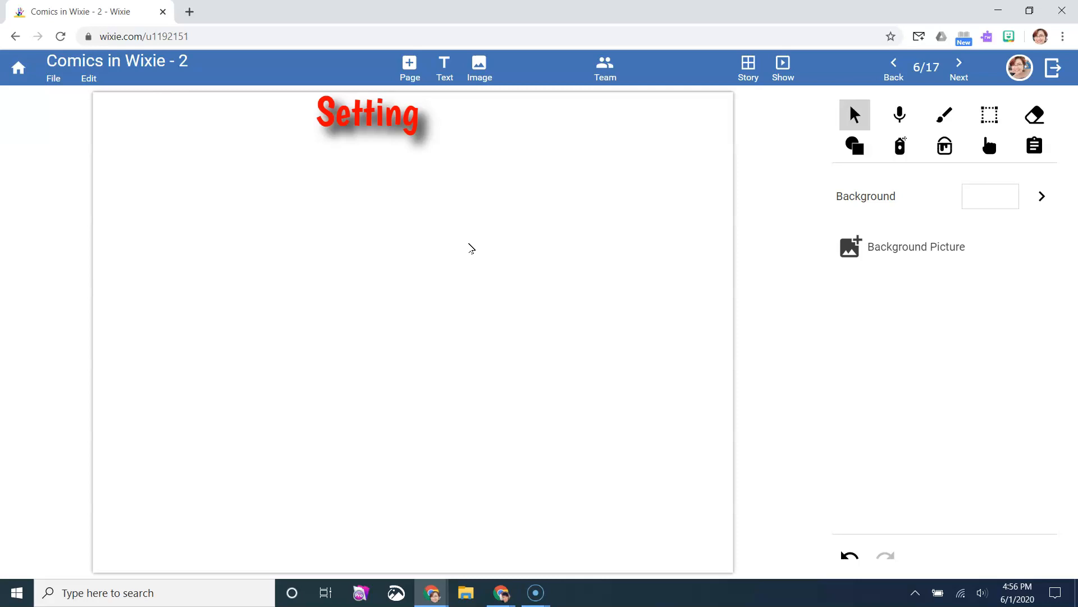
- Set the night-time row of city houses as the background picture and paste the copied head sticker onto the page
{"action": "left_click", "coordinate": [868, 246]}
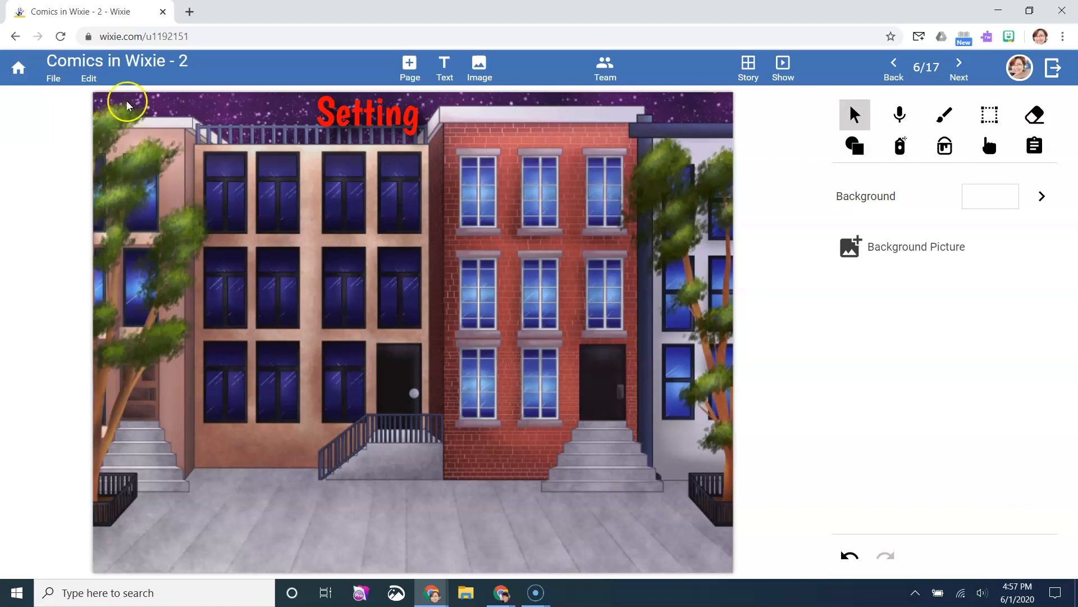
{"action": "left_click", "coordinate": [89, 78]}
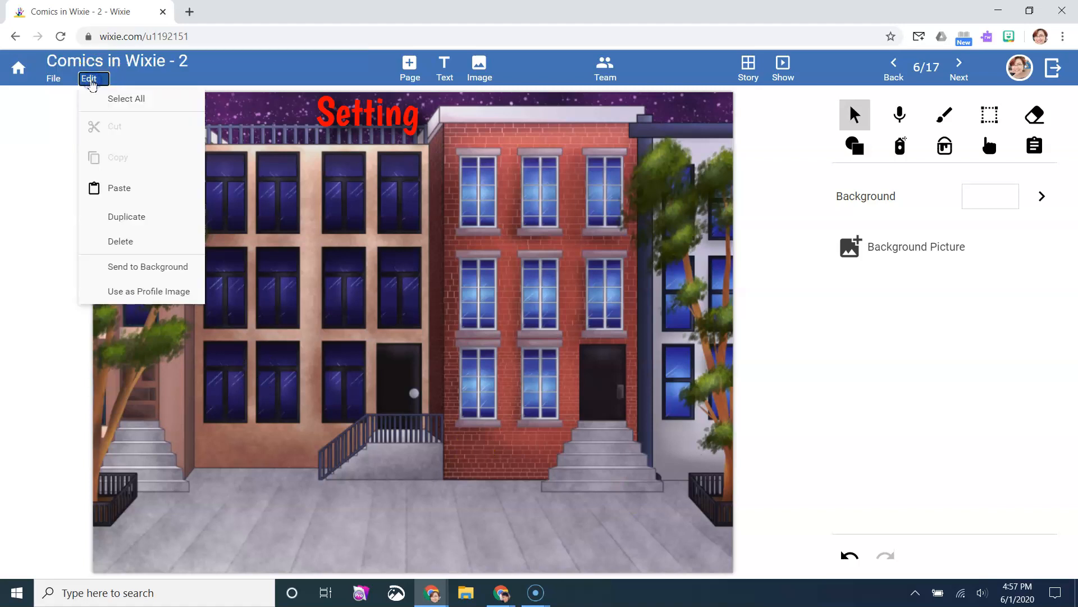
{"action": "left_click", "coordinate": [119, 188]}
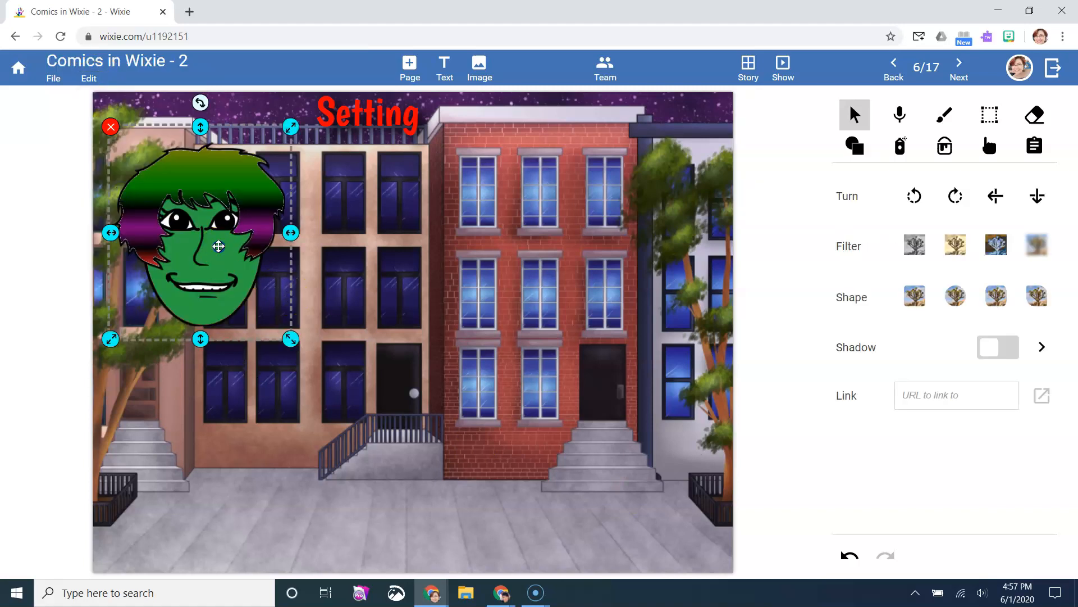
- Move the head sticker in front of the tan building's lower windows, shrink it and tilt it slightly
{"action": "left_click_drag", "start_coordinate": [217, 244], "coordinate": [348, 338]}
{"action": "left_click_drag", "start_coordinate": [395, 425], "coordinate": [394, 425]}
{"action": "left_click_drag", "start_coordinate": [396, 425], "coordinate": [354, 409]}
- Paint a yellow stick-figure body beneath the head with a torso, two legs and two raised arms
{"action": "left_click", "coordinate": [945, 115]}
{"action": "left_click", "coordinate": [925, 189]}
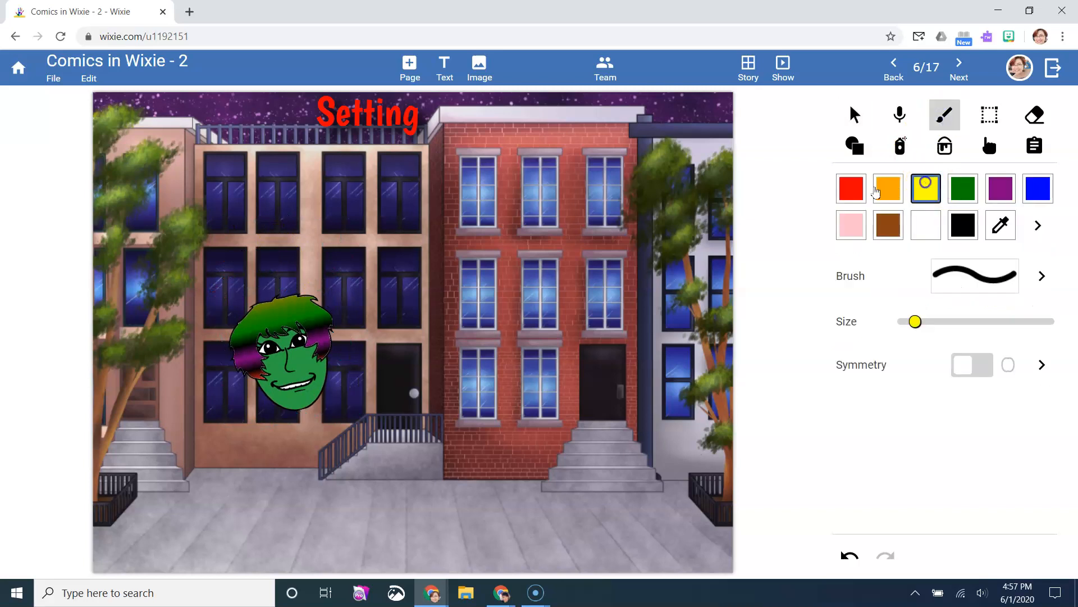
{"action": "left_click_drag", "start_coordinate": [298, 411], "coordinate": [277, 570]}
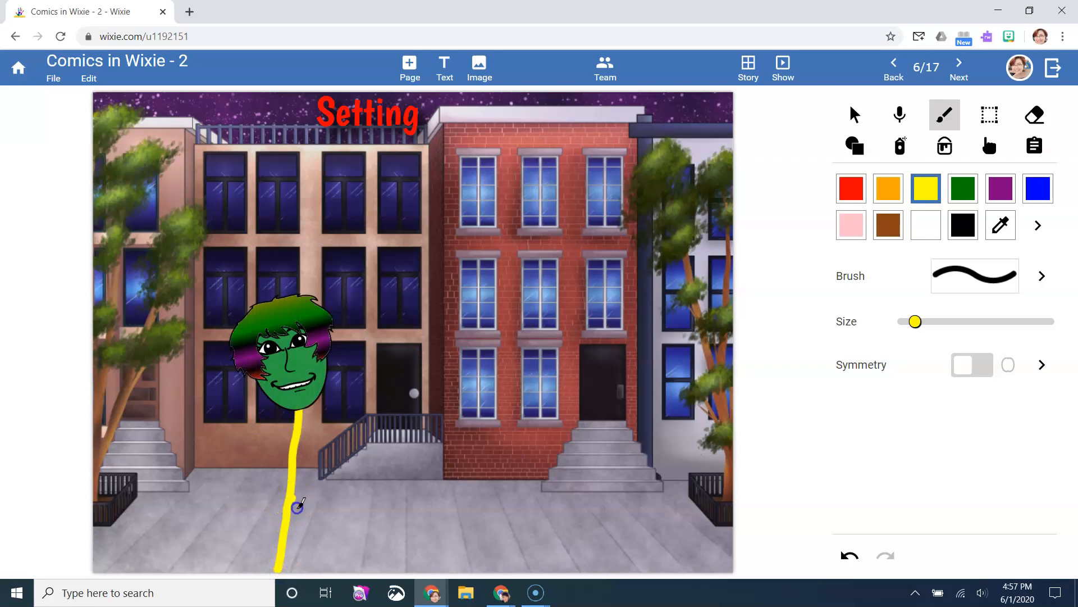
{"action": "left_click_drag", "start_coordinate": [296, 503], "coordinate": [325, 570]}
{"action": "mouse_move", "coordinate": [241, 389]}
{"action": "left_mouse_down"}
{"action": "mouse_move", "coordinate": [269, 432]}
{"action": "mouse_move", "coordinate": [343, 412]}
{"action": "mouse_move", "coordinate": [368, 387]}
{"action": "left_mouse_up"}
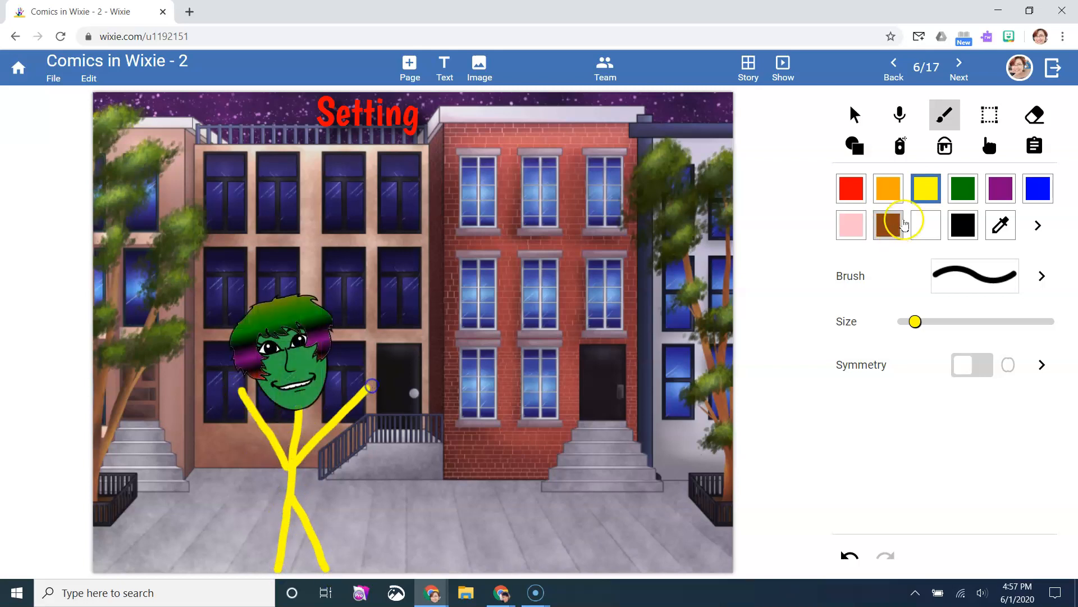
- Erase the tips of both raised yellow arms and go to the next page
{"action": "left_click", "coordinate": [1033, 115]}
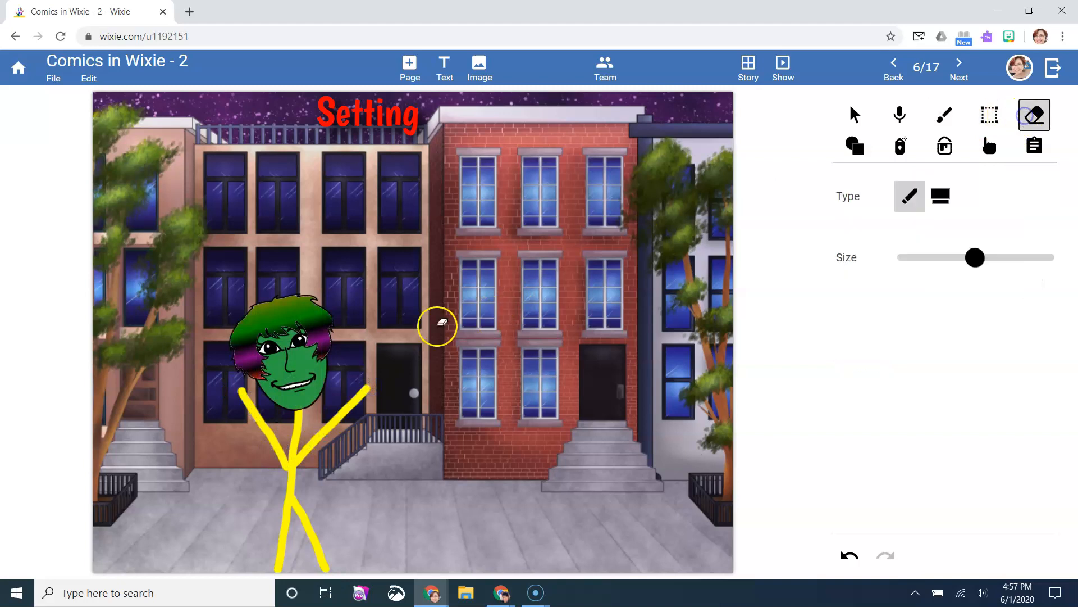
{"action": "left_click_drag", "start_coordinate": [363, 375], "coordinate": [378, 406]}
{"action": "left_click_drag", "start_coordinate": [202, 381], "coordinate": [244, 393]}
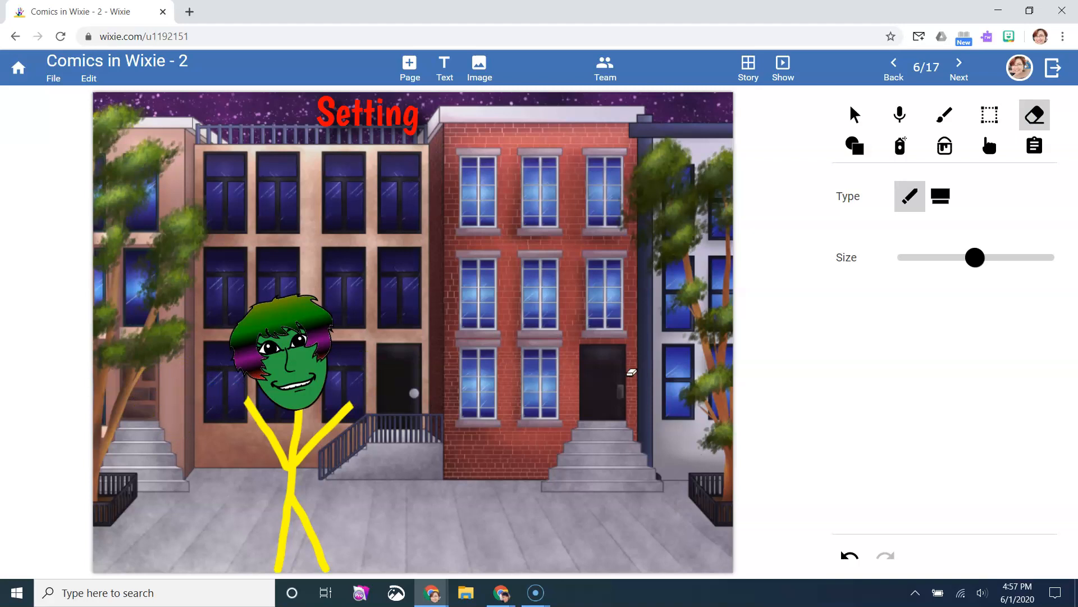
{"action": "left_click", "coordinate": [964, 64]}
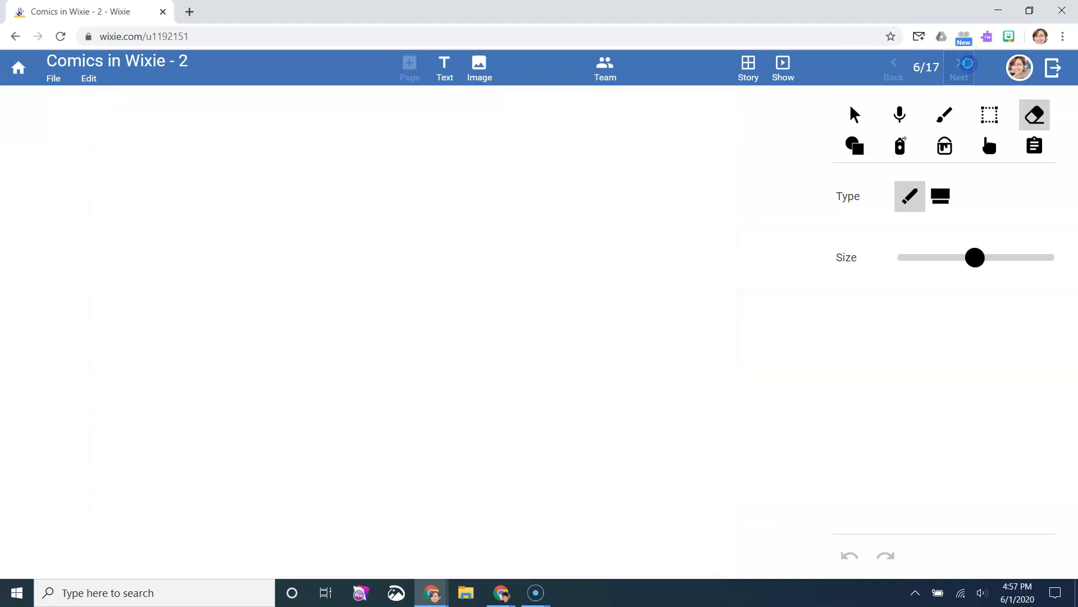
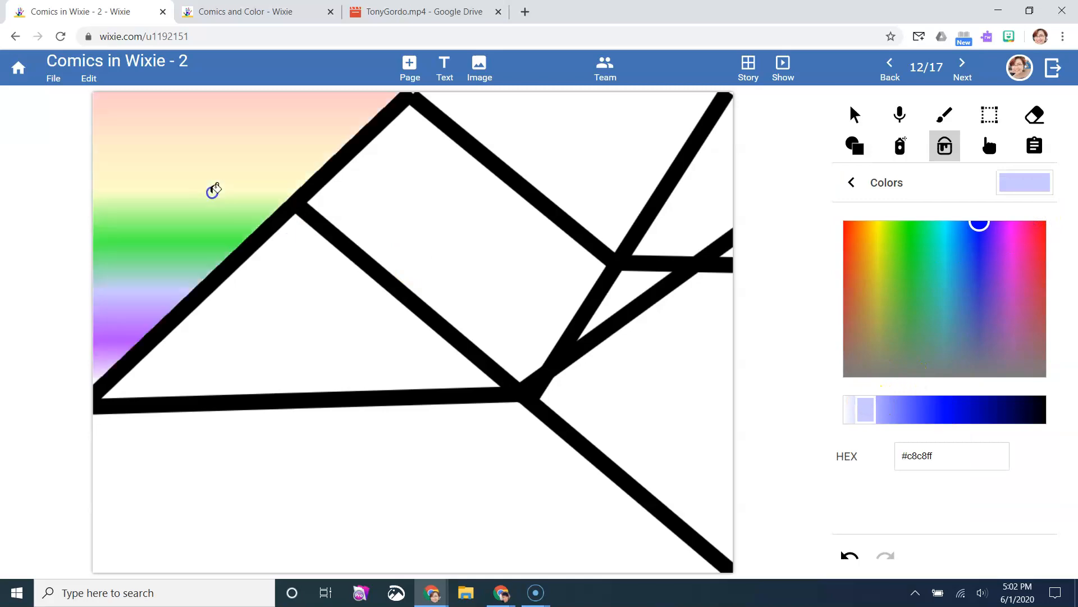
- Switch the fill pattern to Solid and fill the small triangle between the black lines with light blue #c8c8ff
{"action": "left_click", "coordinate": [850, 183]}
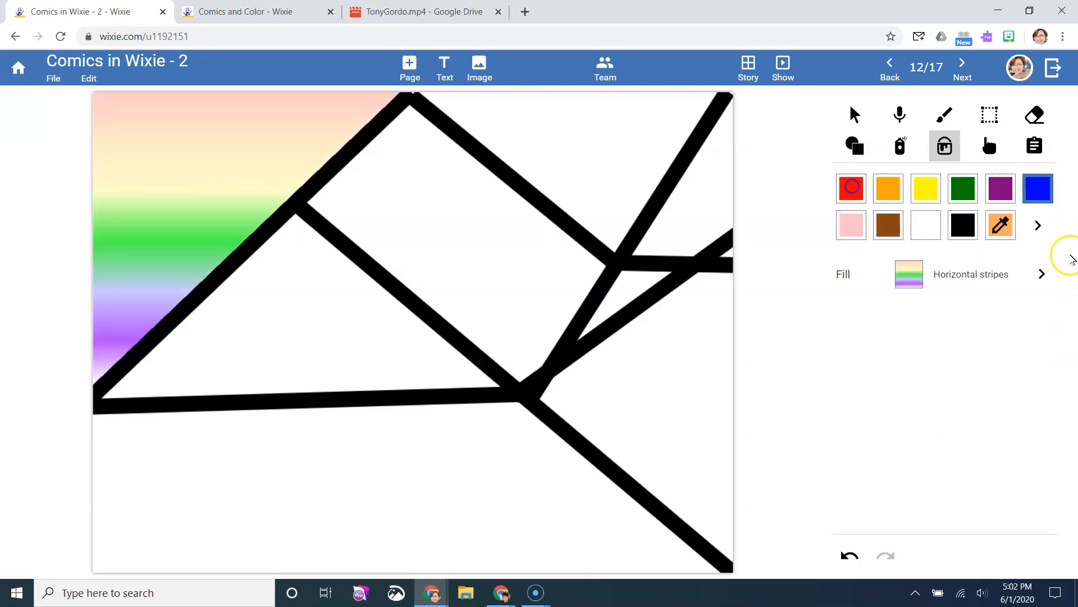
{"action": "left_click", "coordinate": [1042, 274]}
{"action": "left_click", "coordinate": [888, 264]}
{"action": "left_click", "coordinate": [851, 182]}
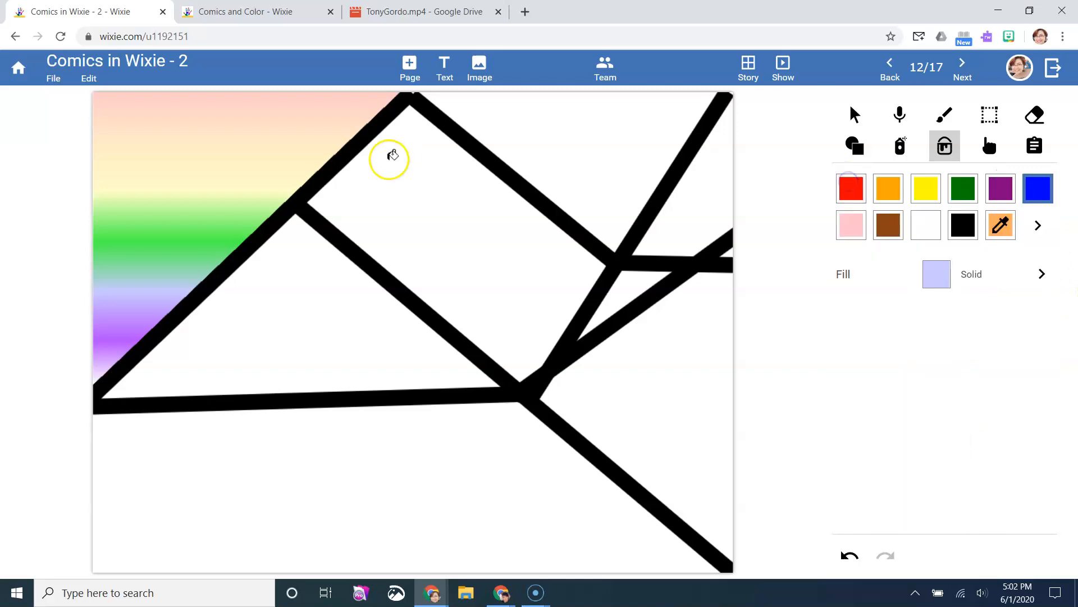
{"action": "left_click", "coordinate": [630, 281]}
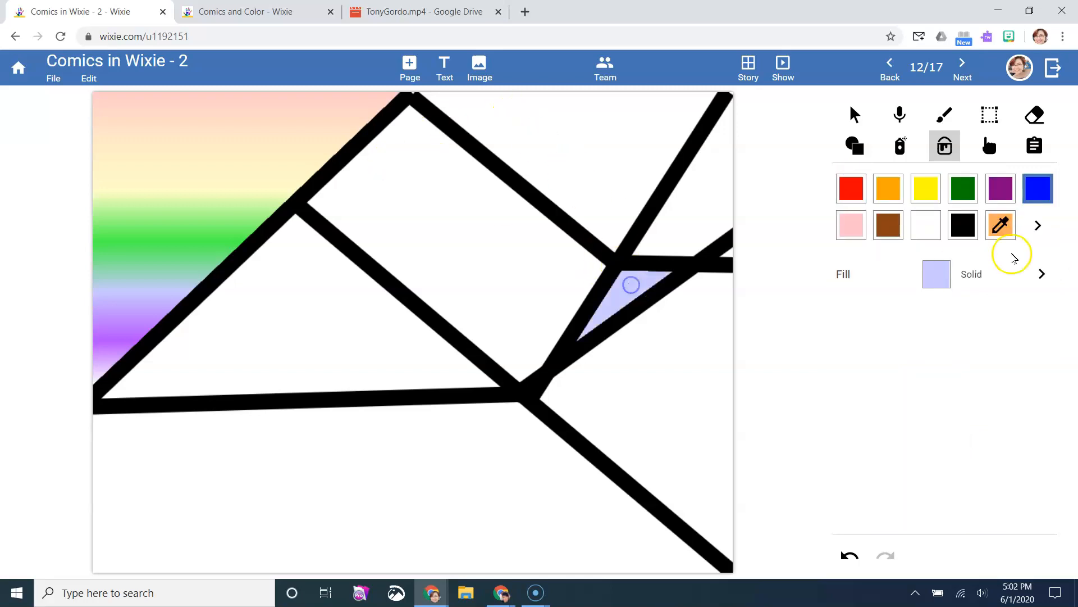
- Fill the top triangle with blue #5656ff and the large central four-sided area with the darker #0e0eff
{"action": "left_click", "coordinate": [1038, 227]}
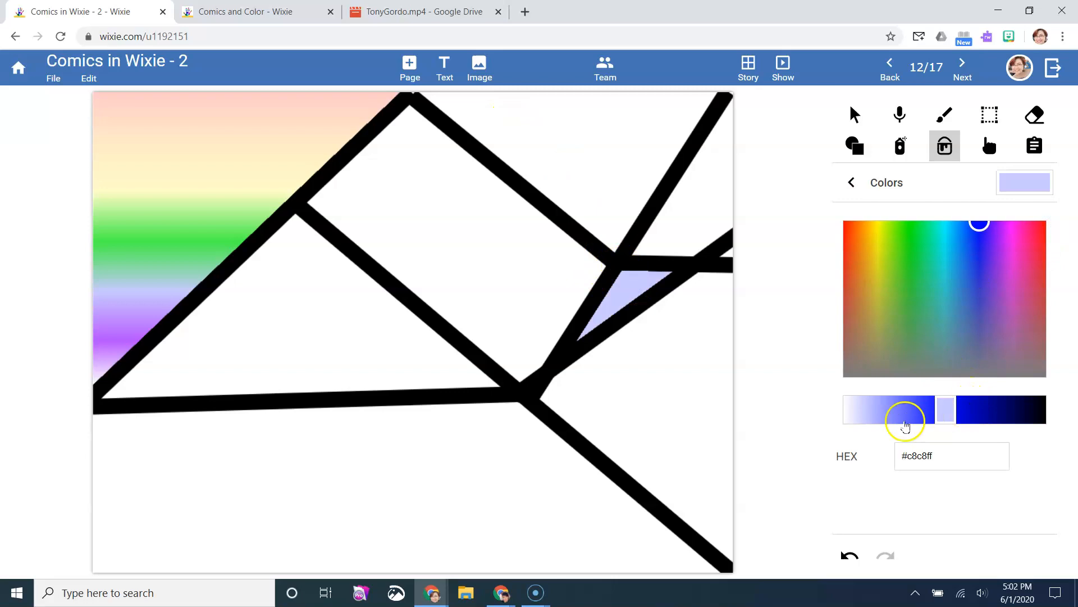
{"action": "left_click", "coordinate": [912, 416]}
{"action": "left_click", "coordinate": [596, 125]}
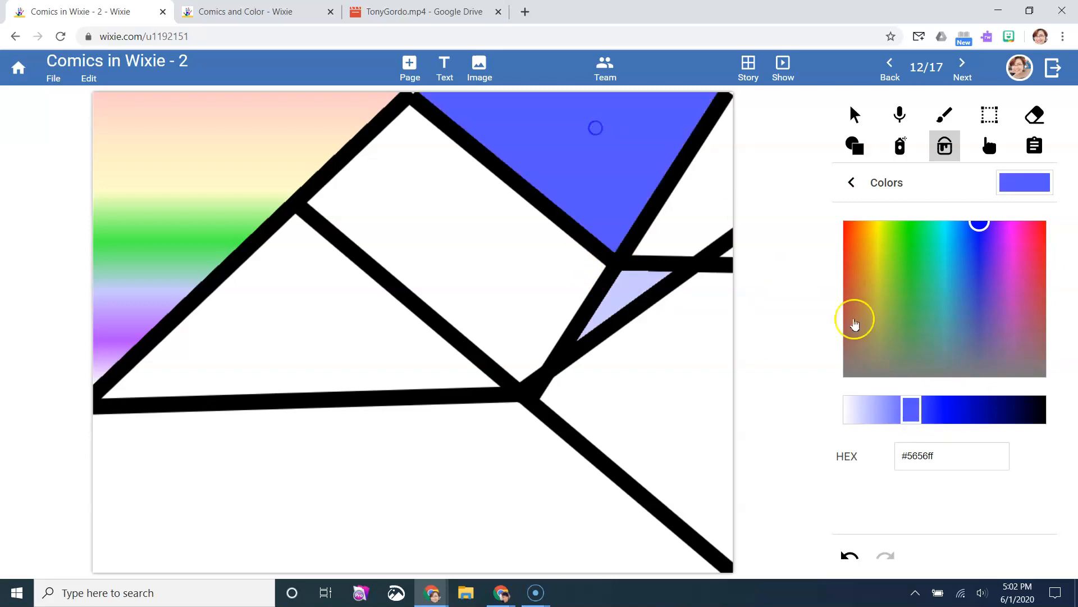
{"action": "left_click", "coordinate": [940, 415]}
{"action": "left_click", "coordinate": [512, 227]}
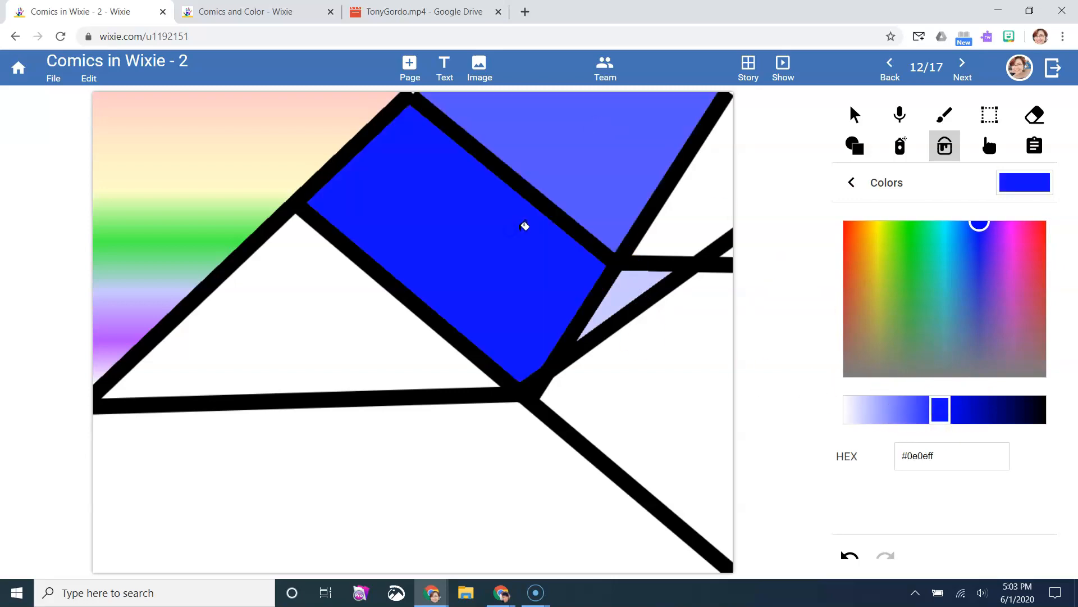
- Fill the large triangle below the gradient area with #0000a7 and the area at the page's upper right edge with #000071
{"action": "left_click", "coordinate": [974, 413]}
{"action": "left_click", "coordinate": [339, 288]}
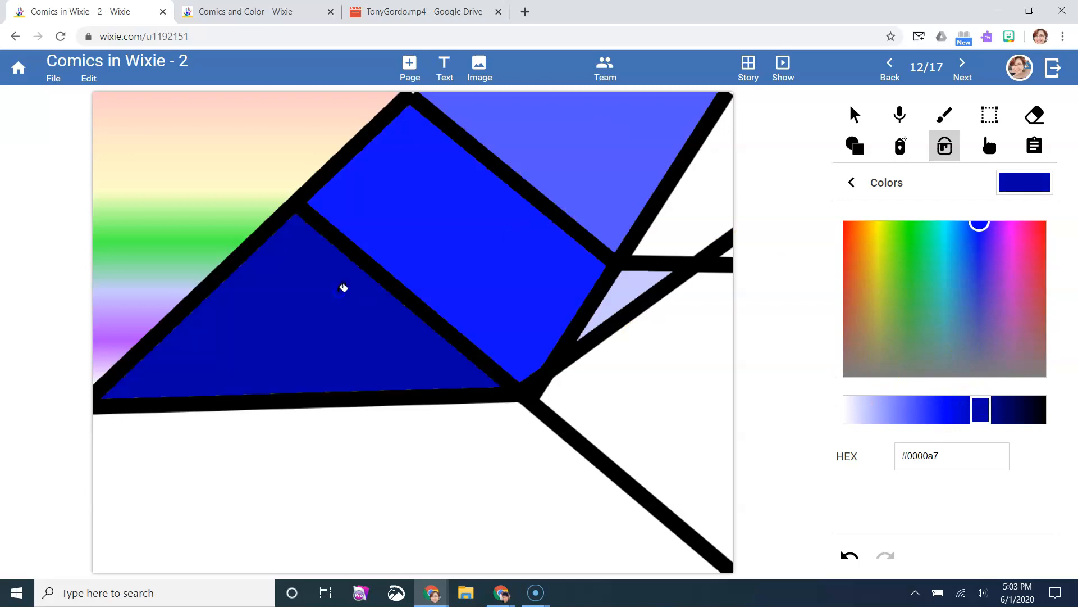
{"action": "left_click", "coordinate": [1001, 412]}
{"action": "left_click", "coordinate": [698, 205]}
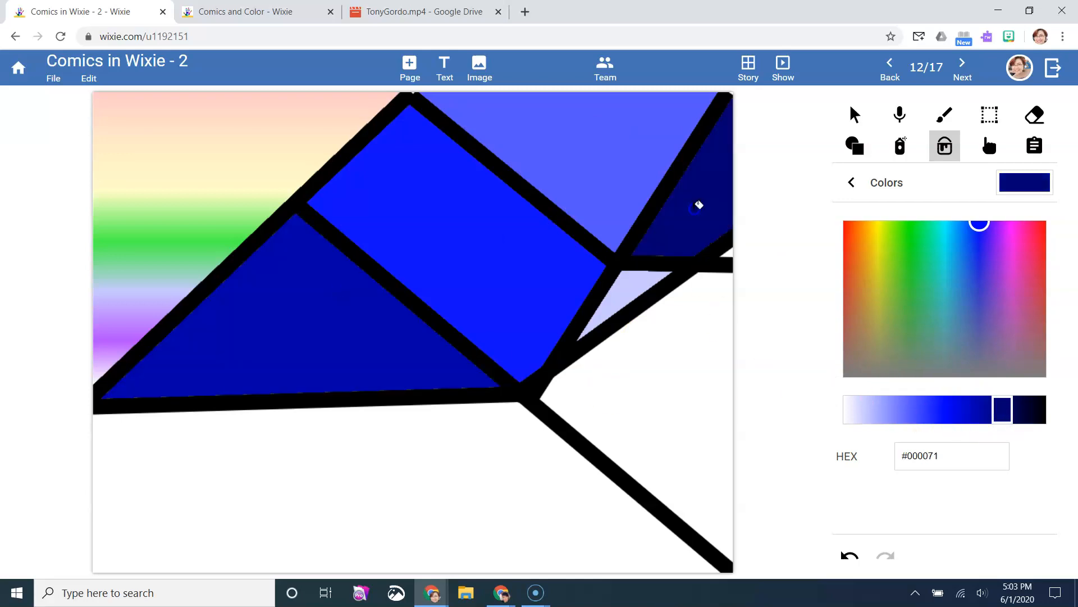
{"action": "left_click_drag", "start_coordinate": [1035, 410], "coordinate": [836, 391]}
{"action": "left_click", "coordinate": [698, 369]}
{"action": "left_click", "coordinate": [411, 468]}
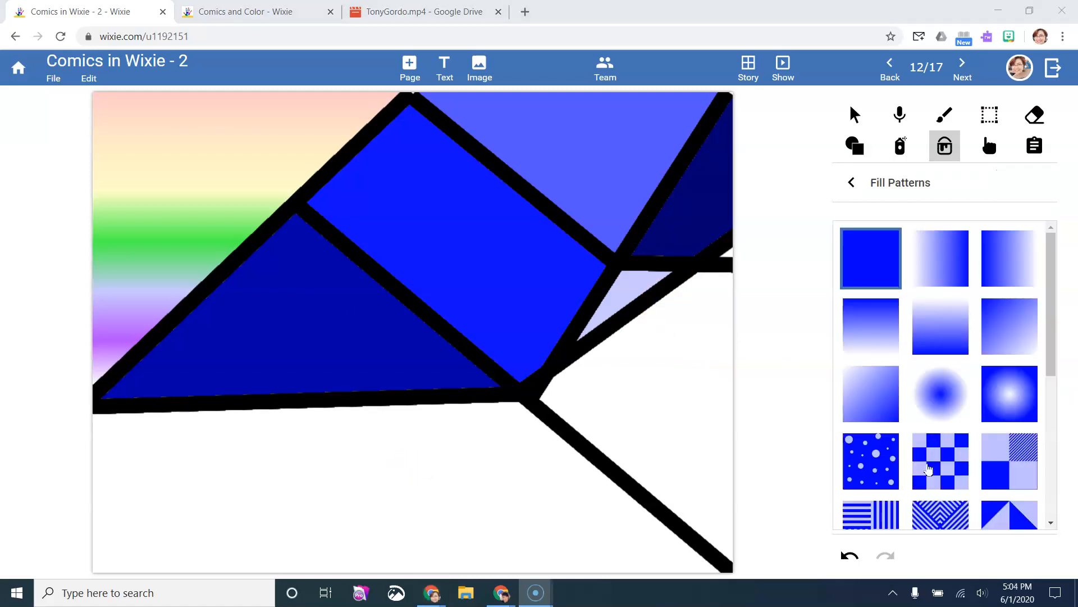
- Fill the large area at the bottom of the page with the Vertical Stripes pattern in black
{"action": "scroll", "coordinate": [933, 449], "scroll_direction": "down", "scroll_amount": 3}
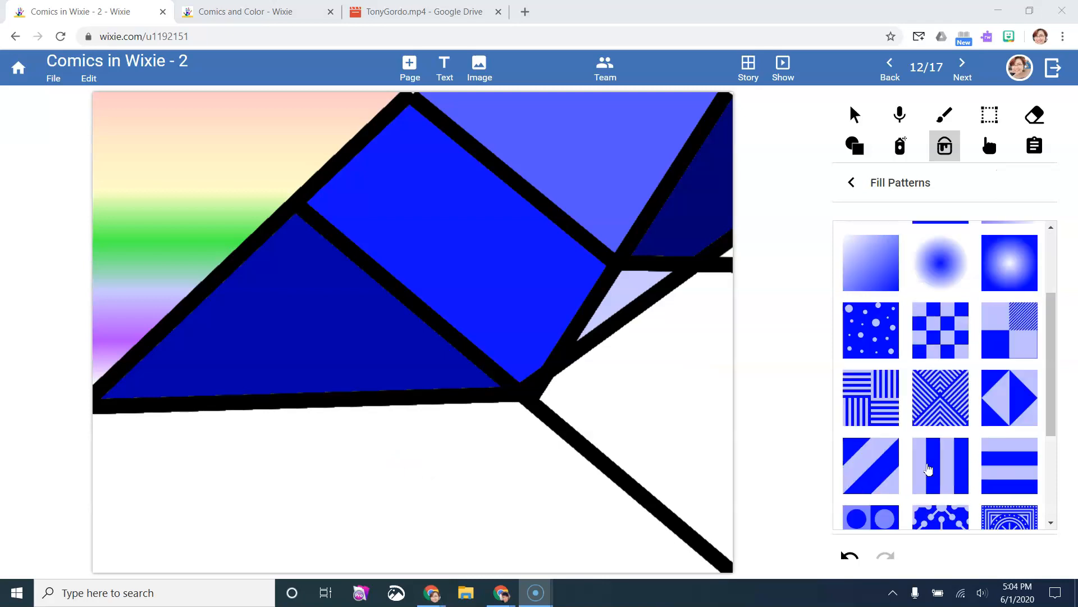
{"action": "left_click", "coordinate": [946, 421]}
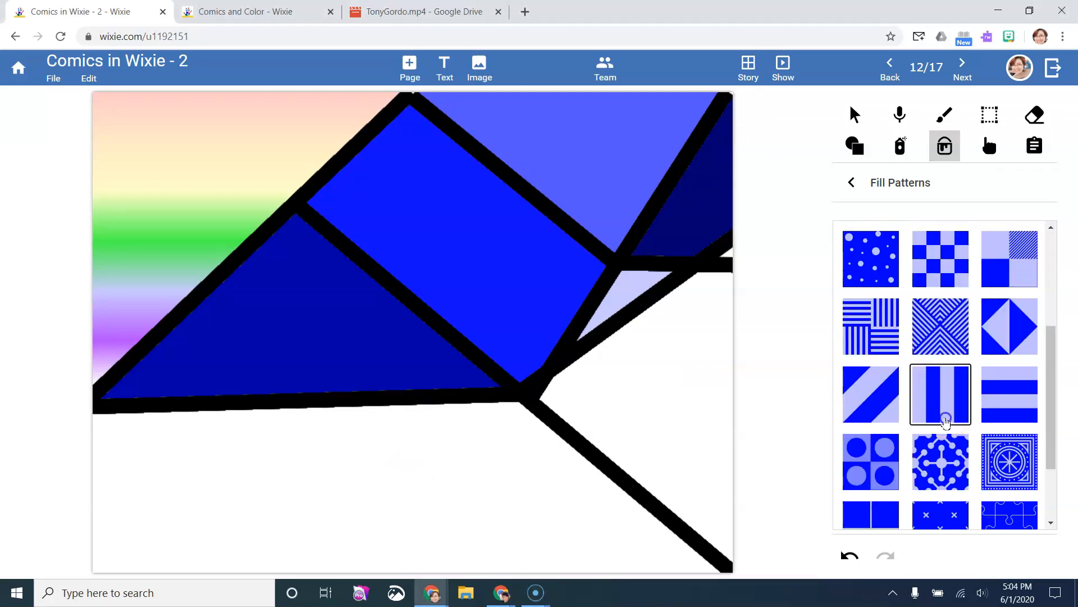
{"action": "left_click", "coordinate": [851, 183]}
{"action": "left_click", "coordinate": [996, 241]}
{"action": "left_click", "coordinate": [962, 225]}
{"action": "left_click", "coordinate": [372, 445]}
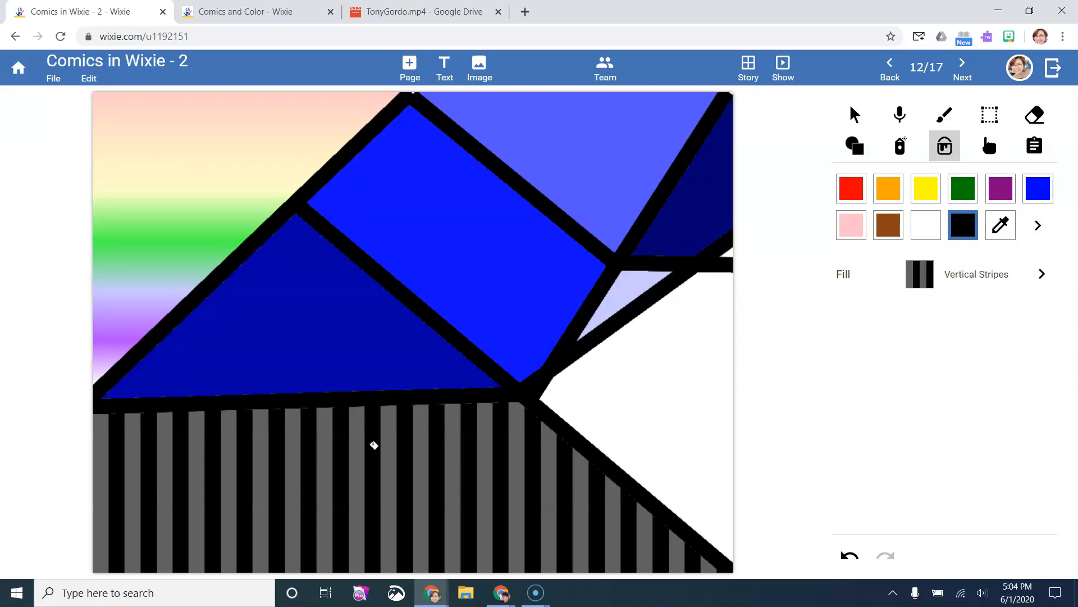
- Change the fill pattern to Puzzle
{"action": "left_click", "coordinate": [1039, 273]}
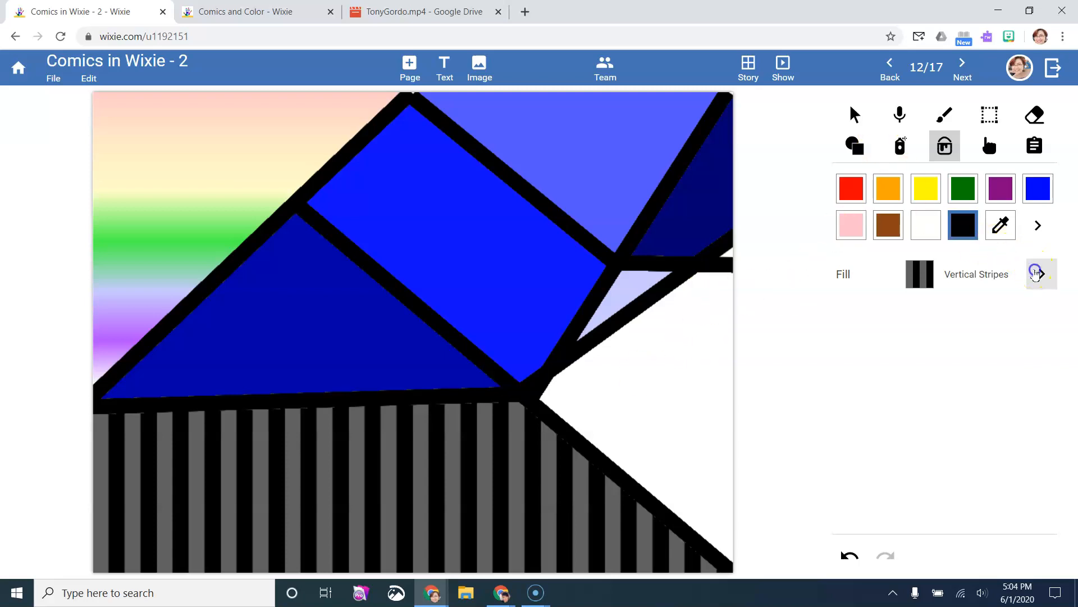
{"action": "left_click_drag", "start_coordinate": [1049, 367], "coordinate": [1059, 446]}
{"action": "left_click", "coordinate": [1025, 426]}
{"action": "left_click", "coordinate": [852, 184]}
- Try the Puzzle pattern in black on the blank area at the page's lower right, and undo the fill
{"action": "left_click", "coordinate": [926, 188]}
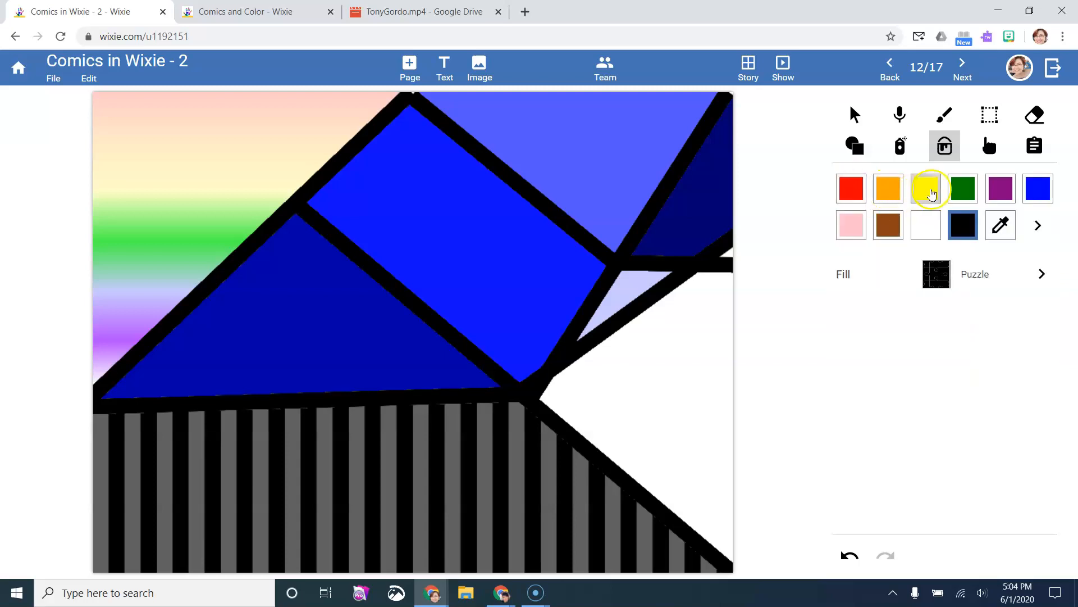
{"action": "left_click", "coordinate": [667, 356]}
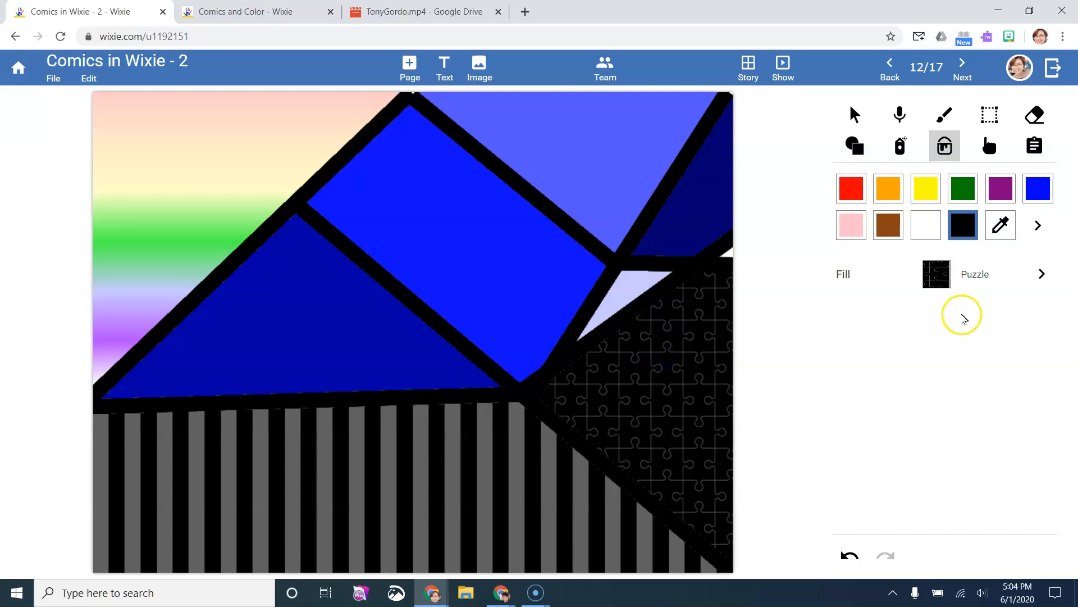
{"action": "left_click", "coordinate": [849, 547]}
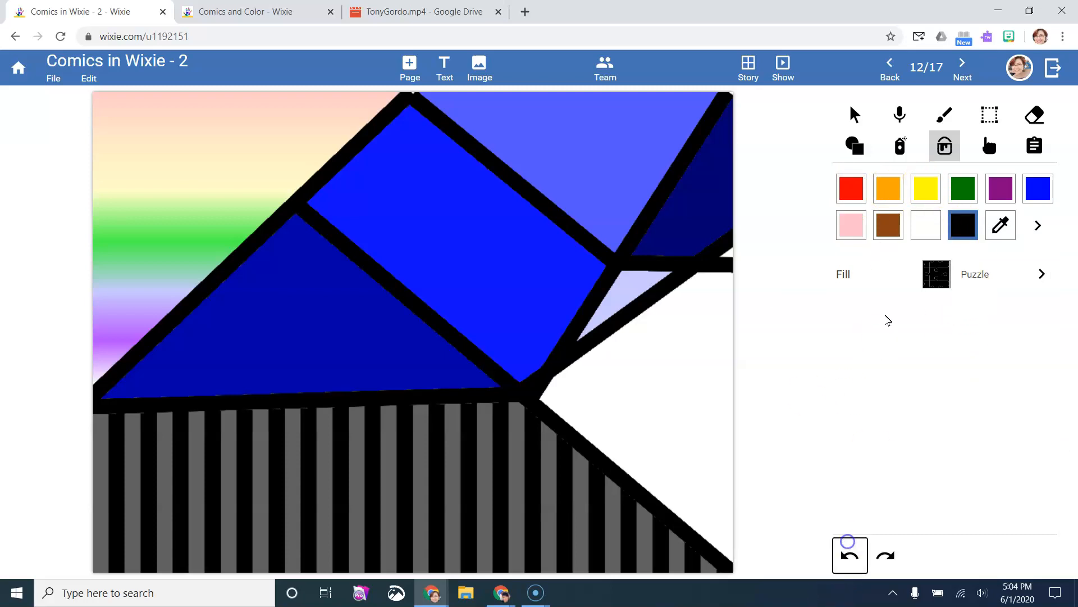
- Fill the blank area at the page's lower right with the Puzzle pattern in yellow
{"action": "left_click", "coordinate": [927, 187]}
{"action": "left_click", "coordinate": [695, 375]}
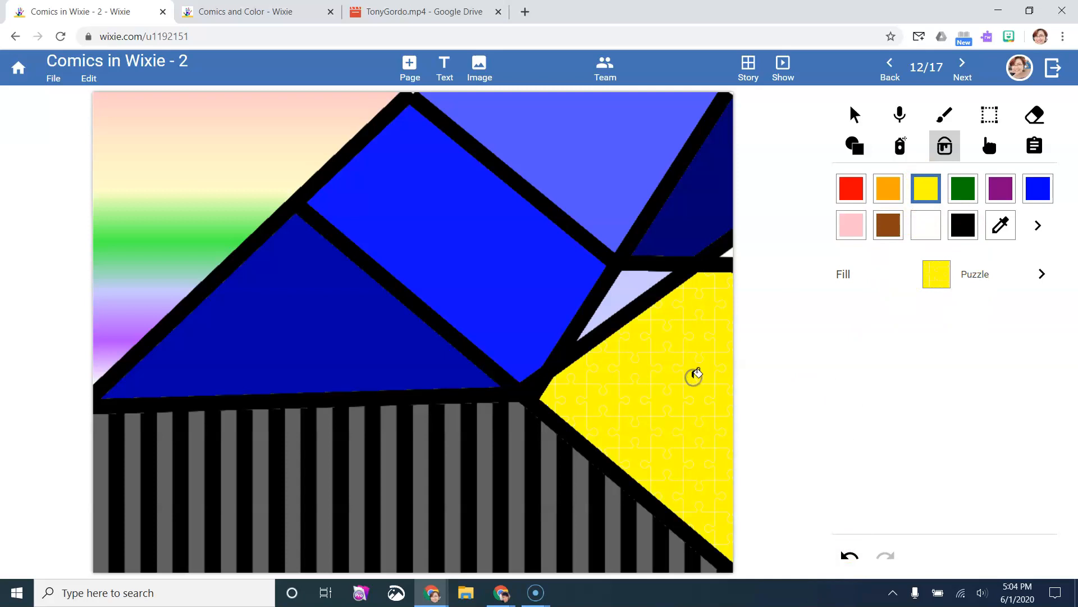
- Go to page 13 and examine the three-panel comic's characters, backgrounds and speech bubbles
{"action": "left_click", "coordinate": [971, 68]}
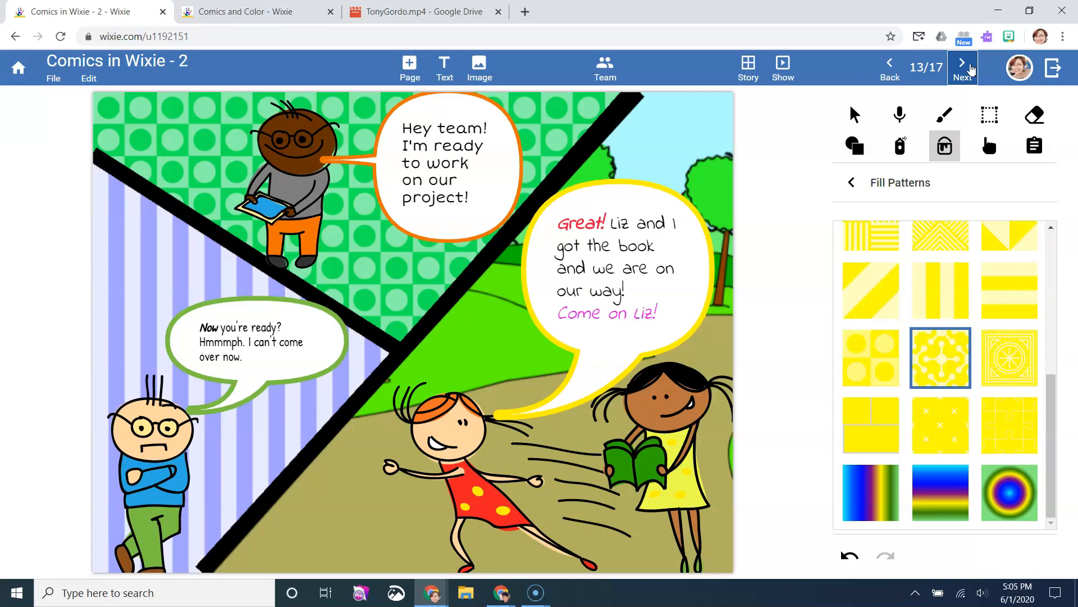
{"action": "left_click", "coordinate": [338, 172]}
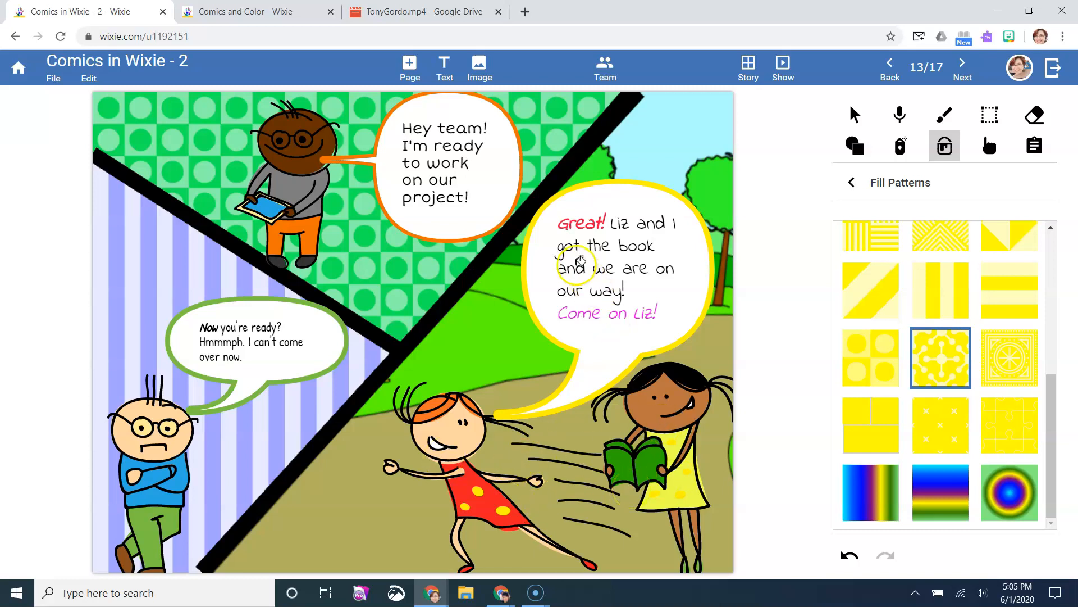
{"action": "left_click", "coordinate": [641, 494]}
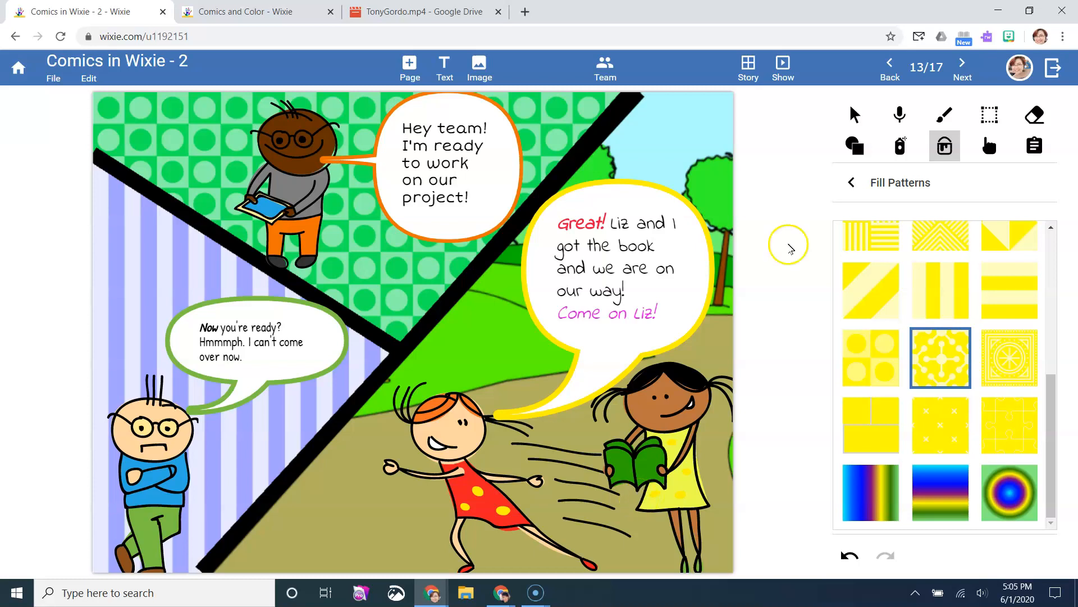
- Set the underwater coral reef scene from the Story backgrounds as the background picture of blank page 14
{"action": "left_click", "coordinate": [854, 113]}
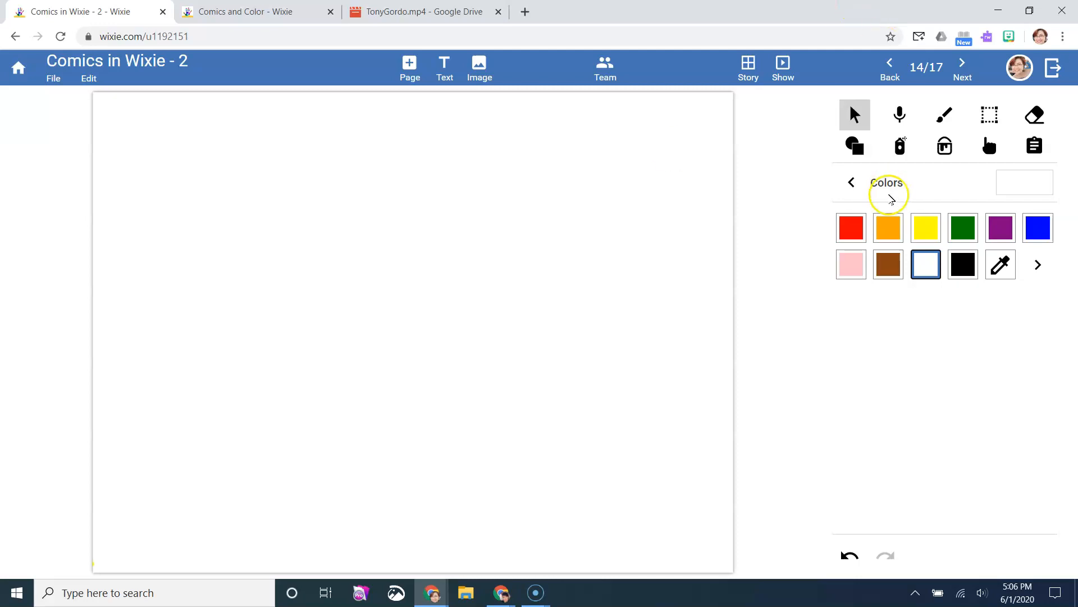
{"action": "left_click", "coordinate": [851, 181]}
{"action": "left_click", "coordinate": [854, 113]}
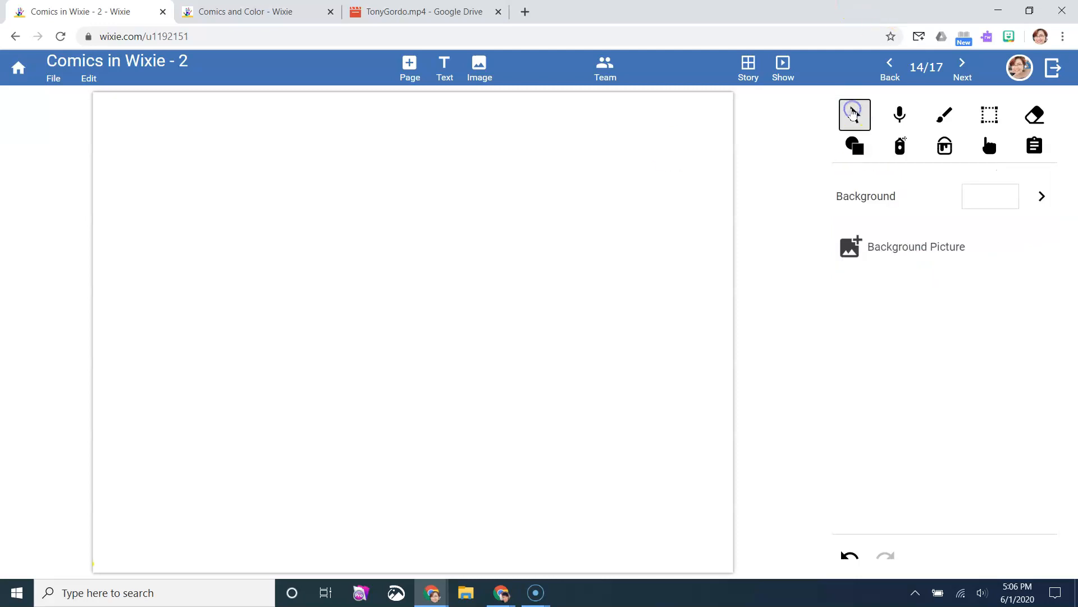
{"action": "left_click", "coordinate": [869, 267]}
{"action": "left_click", "coordinate": [454, 344]}
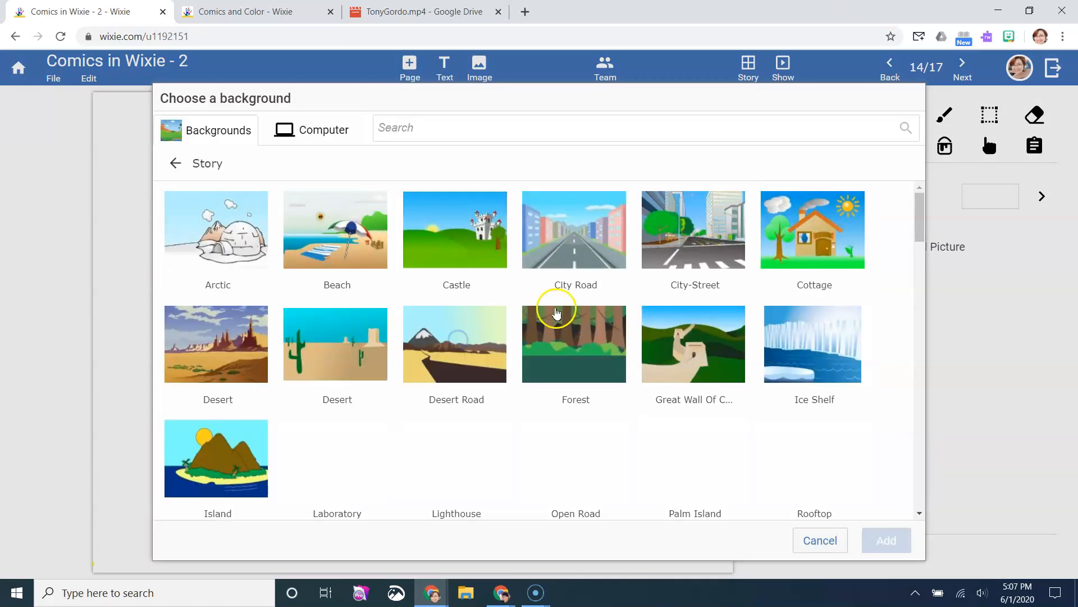
{"action": "scroll", "coordinate": [556, 312], "scroll_direction": "down", "scroll_amount": 5}
{"action": "left_click", "coordinate": [575, 458]}
{"action": "left_click", "coordinate": [882, 539]}
{"action": "left_click", "coordinate": [1026, 321]}
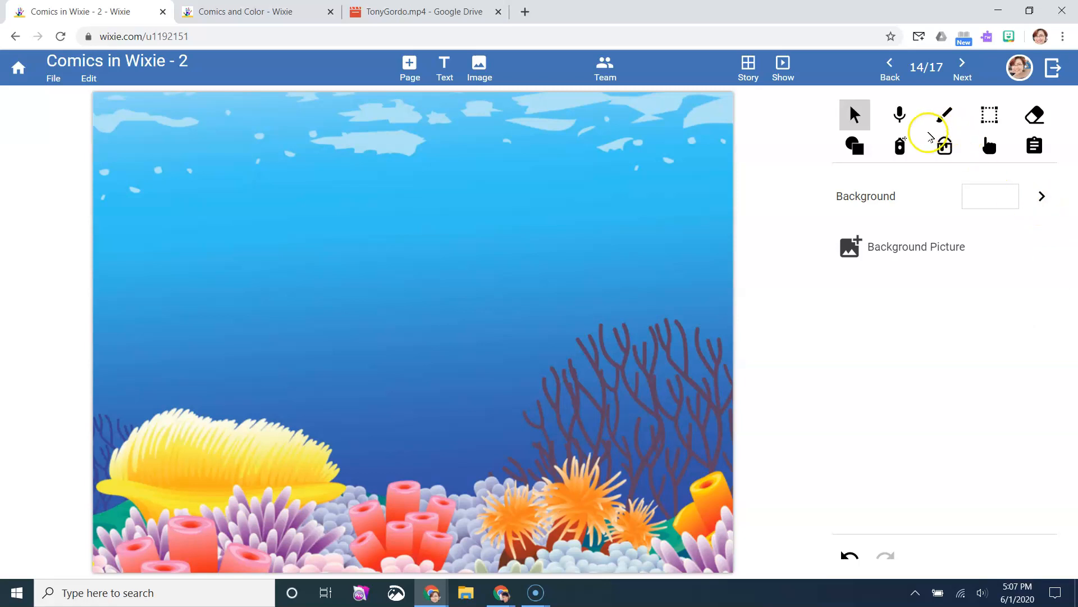
- Draw a thick black diagonal line from the page's upper edge down to its lower left edge
{"action": "left_click", "coordinate": [856, 153]}
{"action": "left_click", "coordinate": [957, 273]}
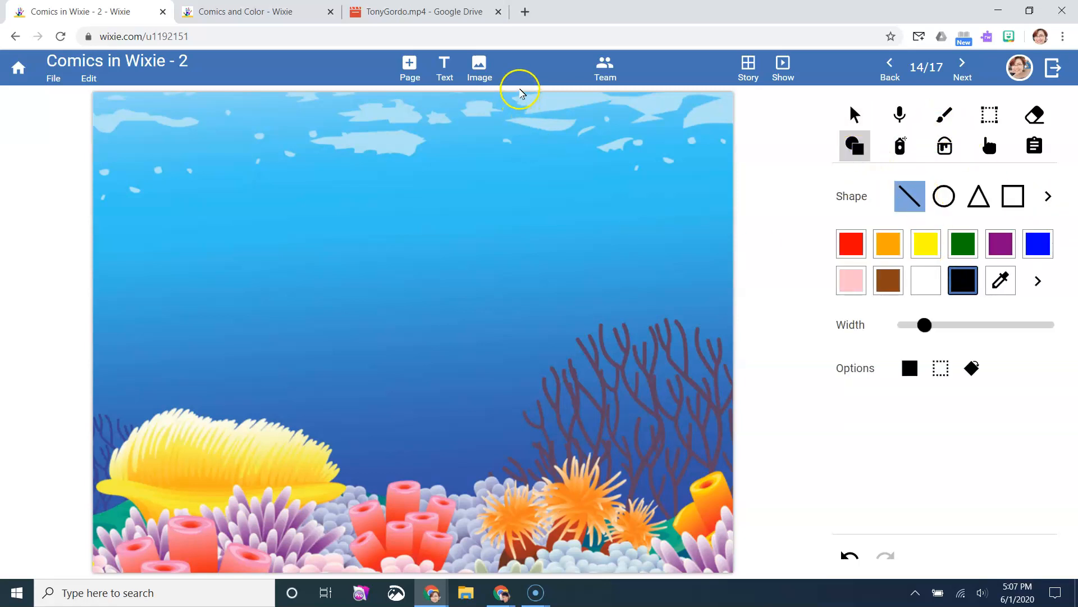
{"action": "left_click_drag", "start_coordinate": [519, 97], "coordinate": [77, 531]}
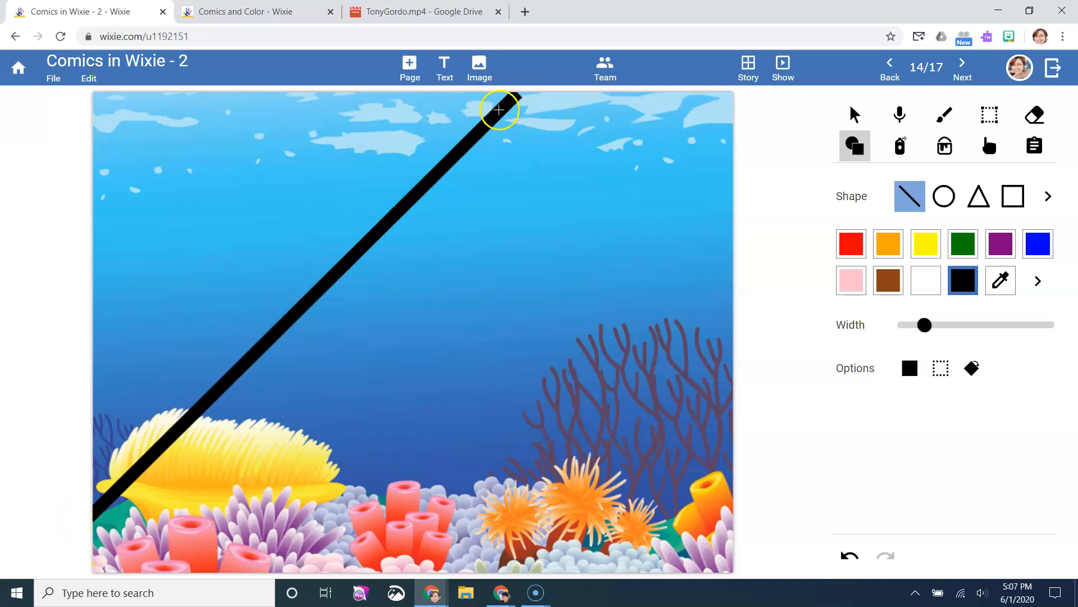
- Fill the area above the diagonal line with white, covering that part of the reef background
{"action": "left_click", "coordinate": [949, 147]}
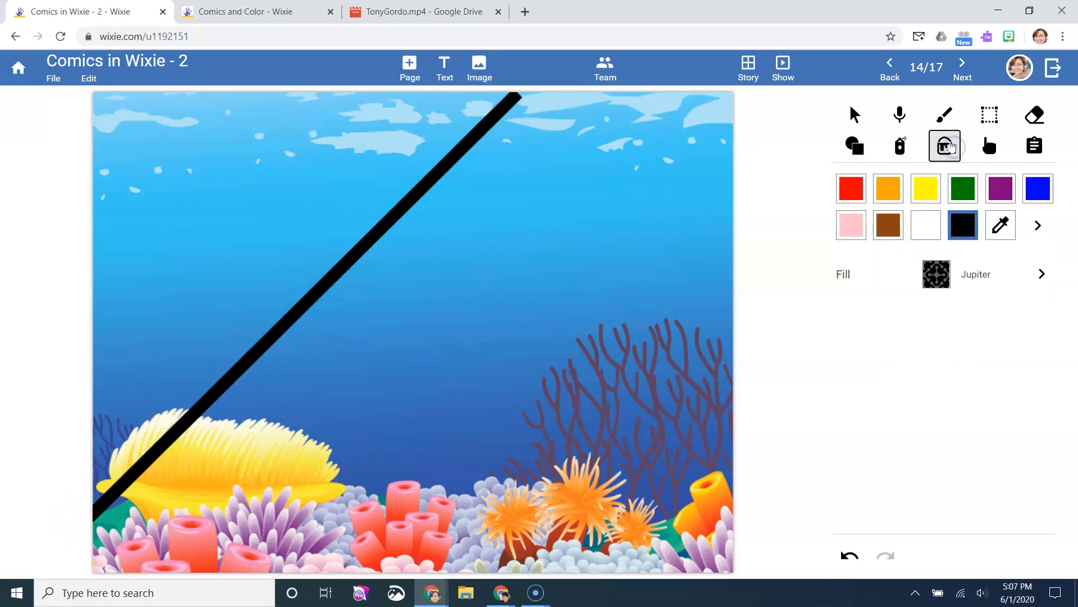
{"action": "left_click", "coordinate": [925, 224]}
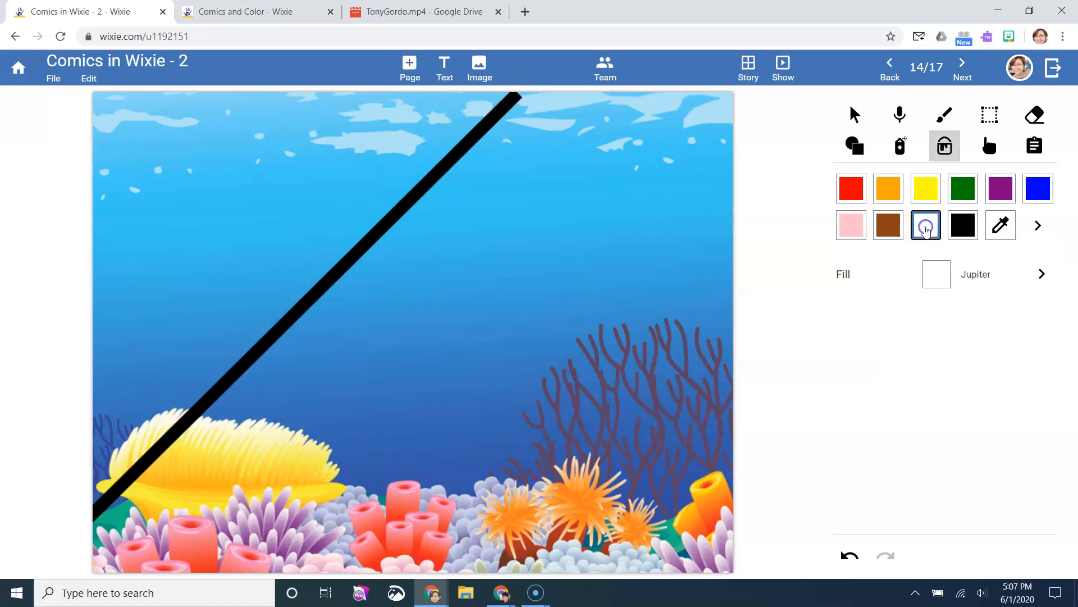
{"action": "left_click", "coordinate": [276, 182]}
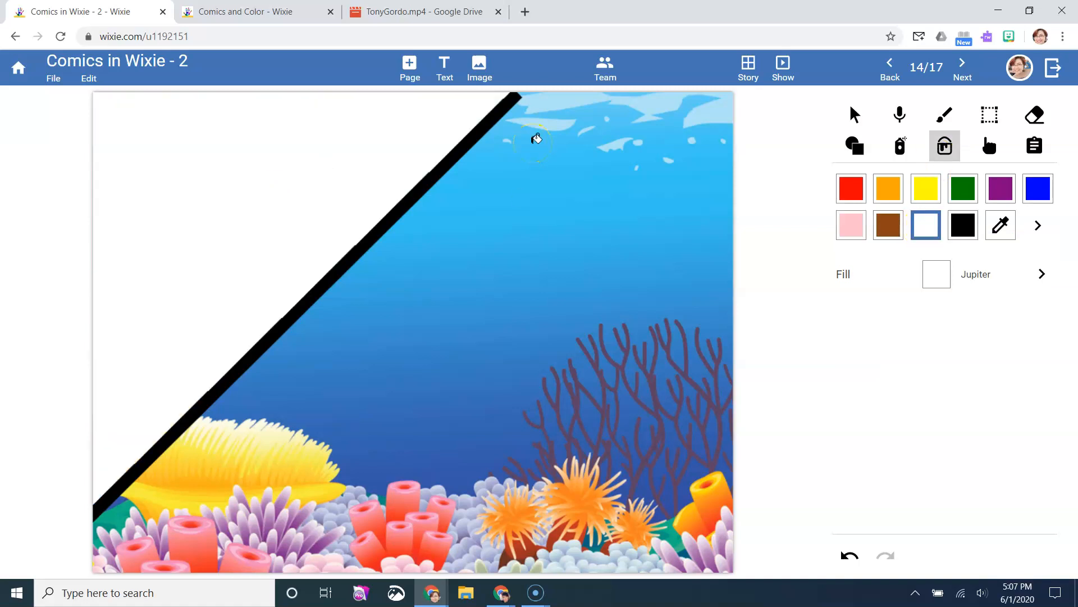
{"action": "left_click", "coordinate": [594, 180]}
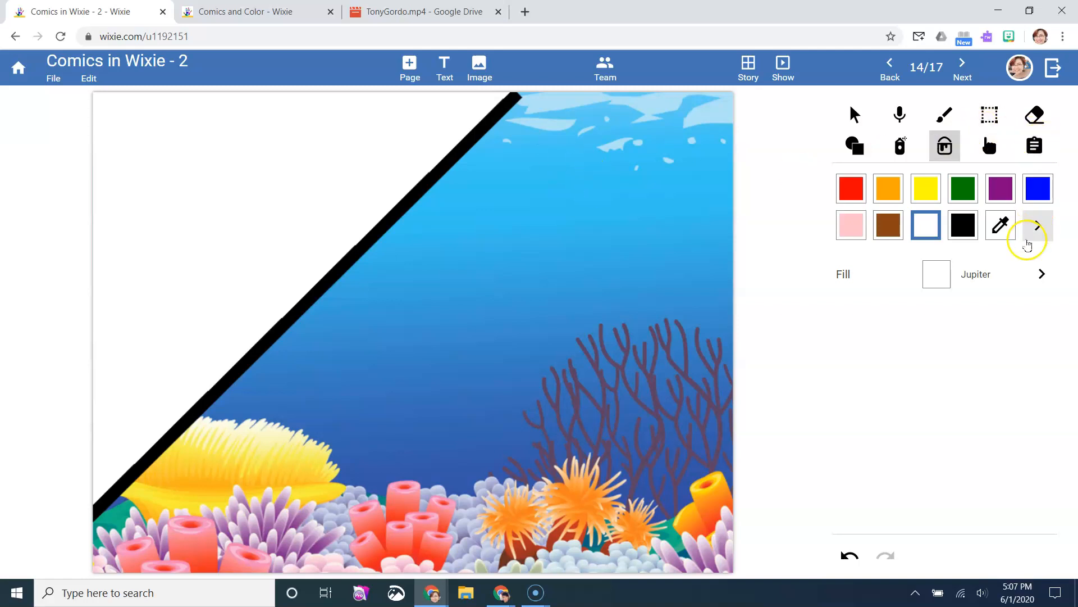
- Set the fill to the Vertical stripes pattern in light gray #cecece
{"action": "left_click", "coordinate": [1039, 264]}
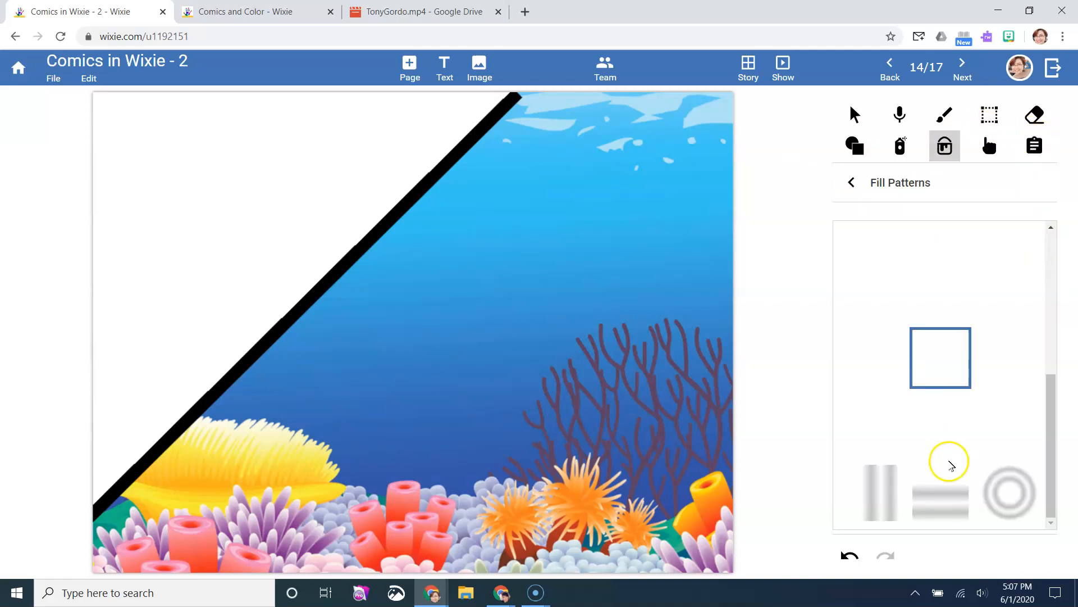
{"action": "left_click", "coordinate": [890, 489]}
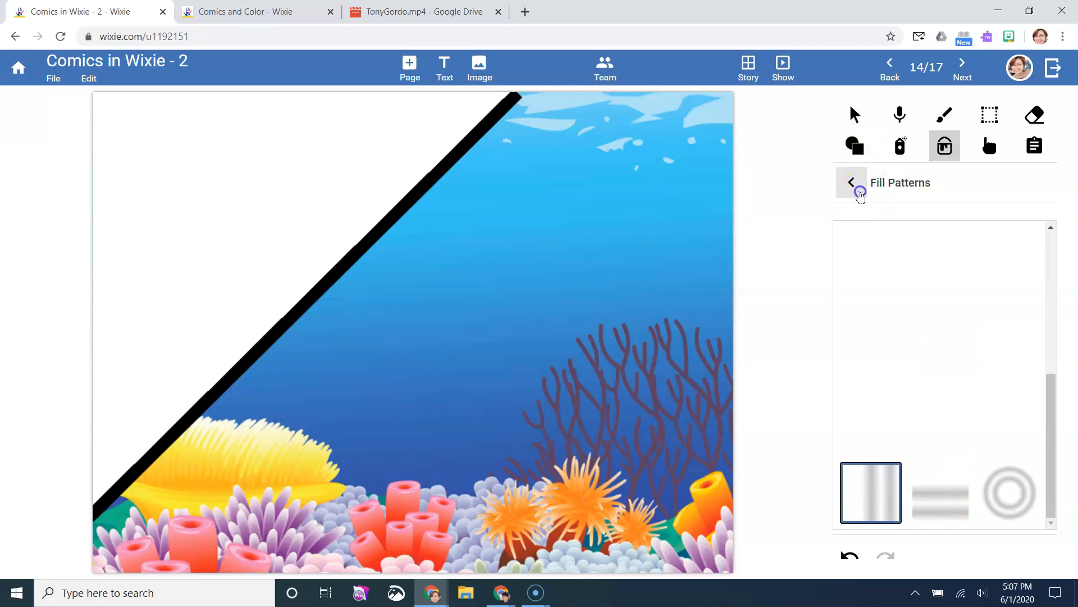
{"action": "left_click", "coordinate": [853, 183]}
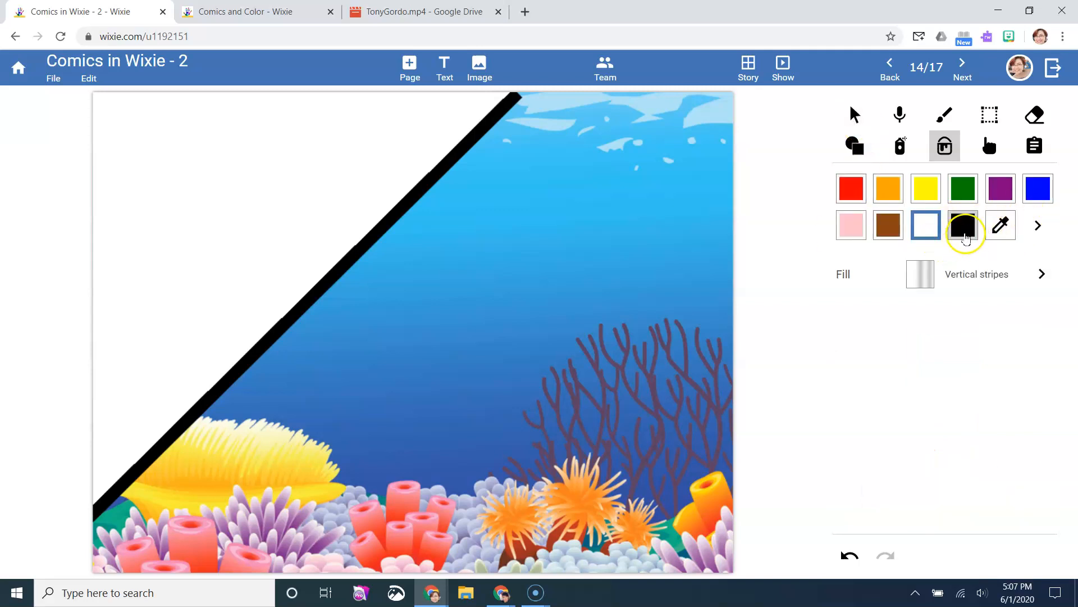
{"action": "left_click", "coordinate": [962, 225]}
{"action": "left_click", "coordinate": [1033, 226]}
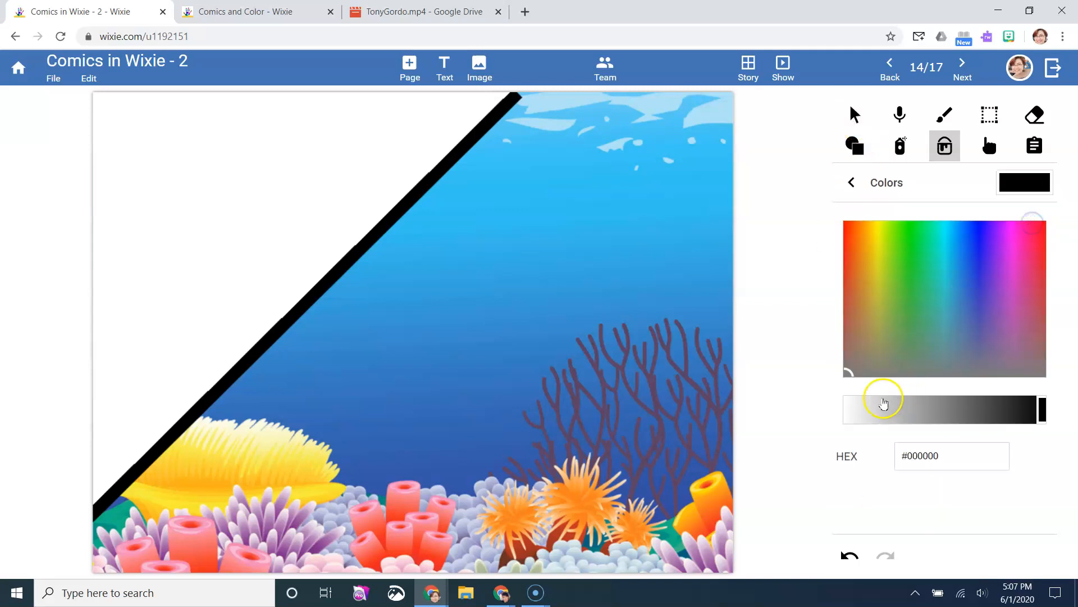
{"action": "left_click", "coordinate": [884, 402]}
- Try the striped gray fill on the white area above the diagonal line, and undo it
{"action": "left_click", "coordinate": [197, 243]}
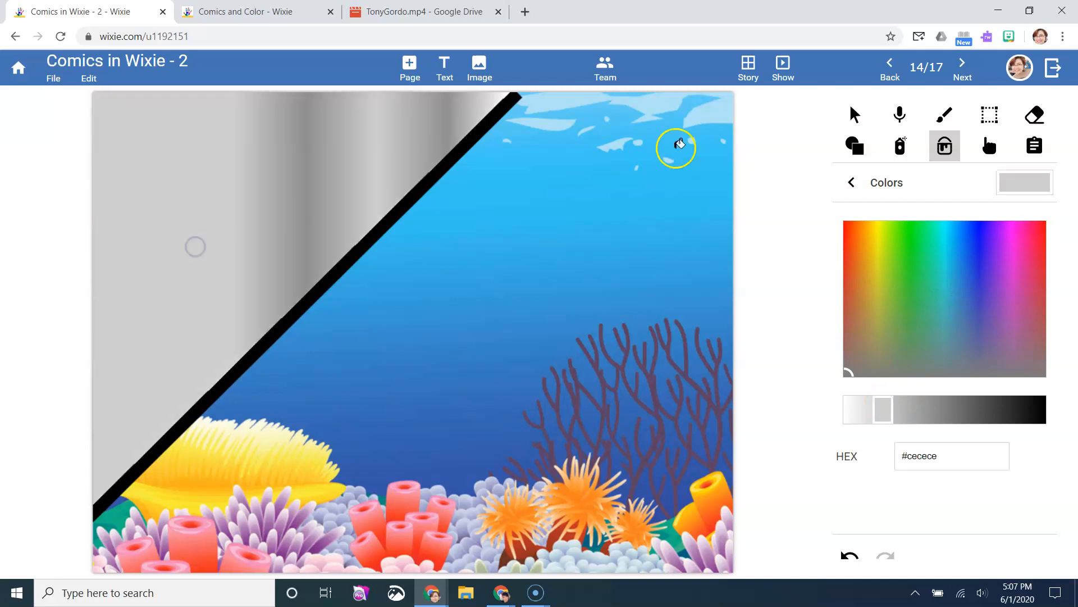
{"action": "left_click", "coordinate": [843, 185]}
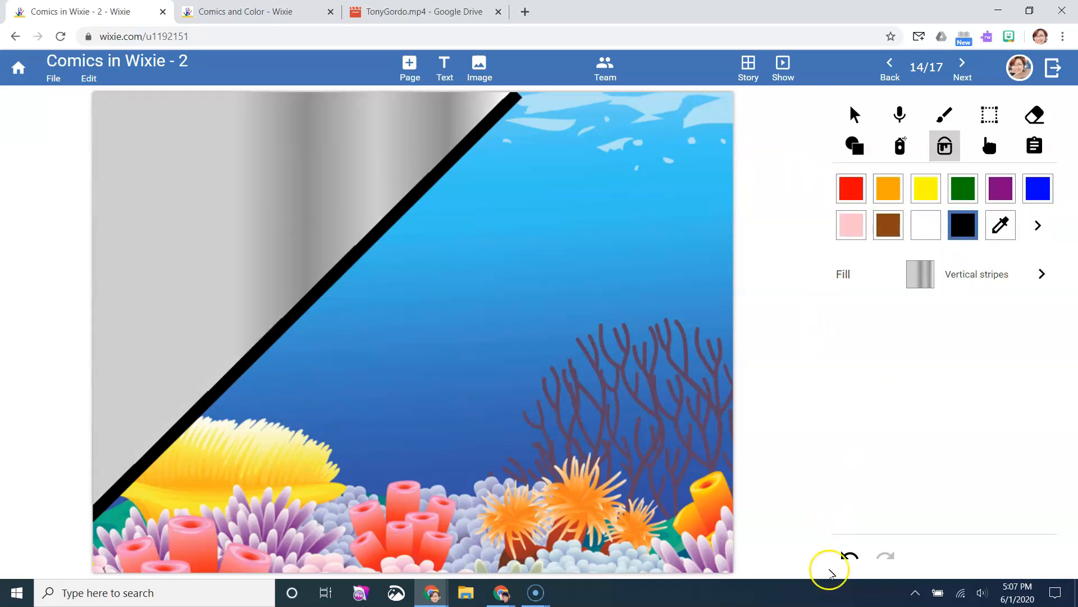
{"action": "left_click", "coordinate": [850, 556]}
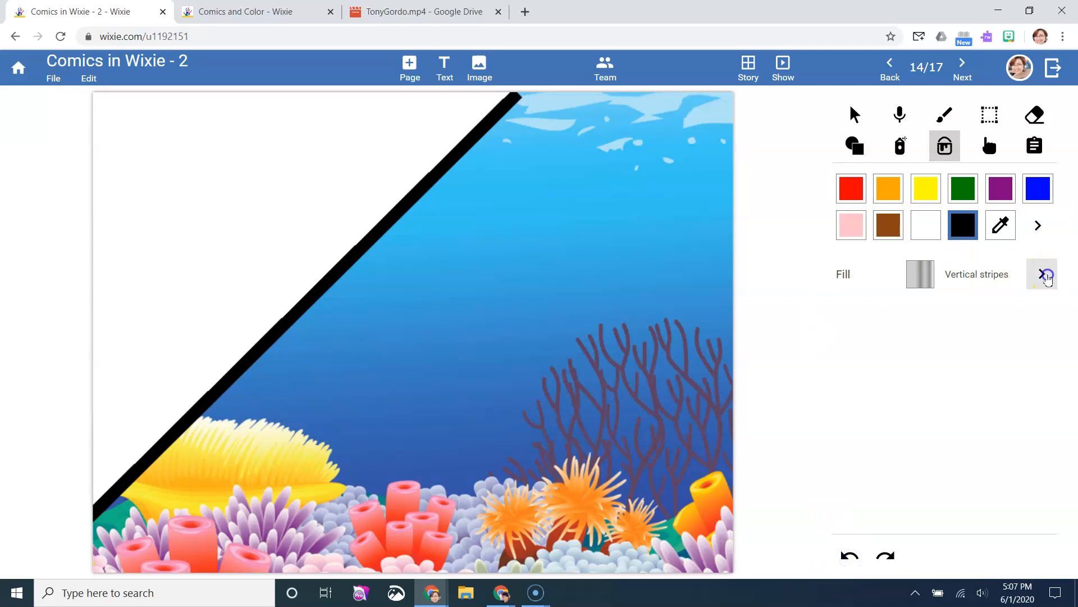
- Fill the white area above the diagonal line with the Bubbles pattern in light gray
{"action": "left_click", "coordinate": [1042, 273]}
{"action": "scroll", "coordinate": [1001, 368], "scroll_direction": "up", "scroll_amount": 4}
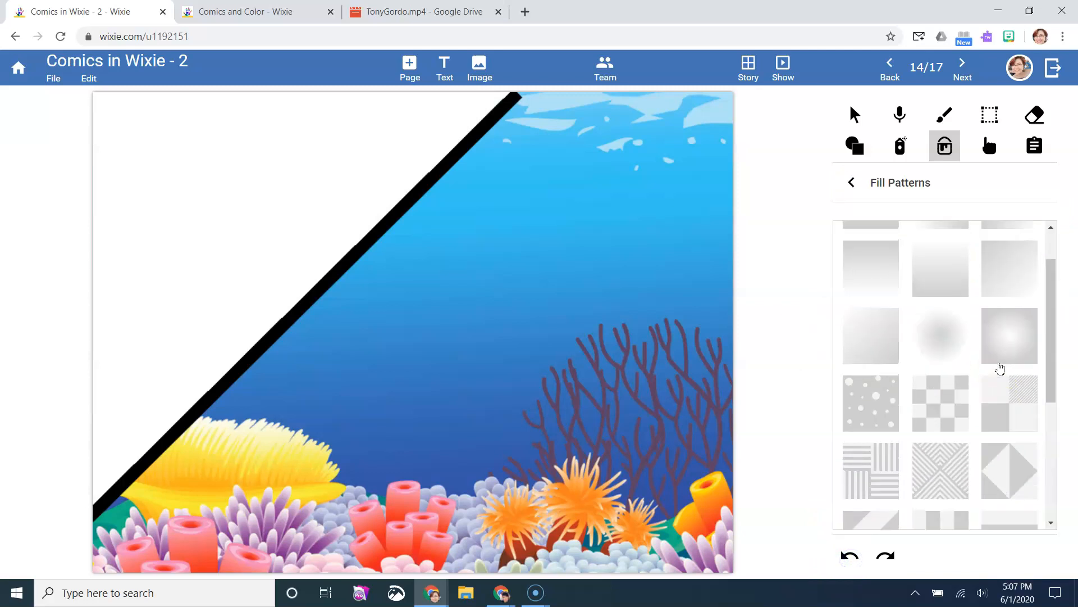
{"action": "left_click", "coordinate": [848, 394]}
{"action": "left_click", "coordinate": [217, 206]}
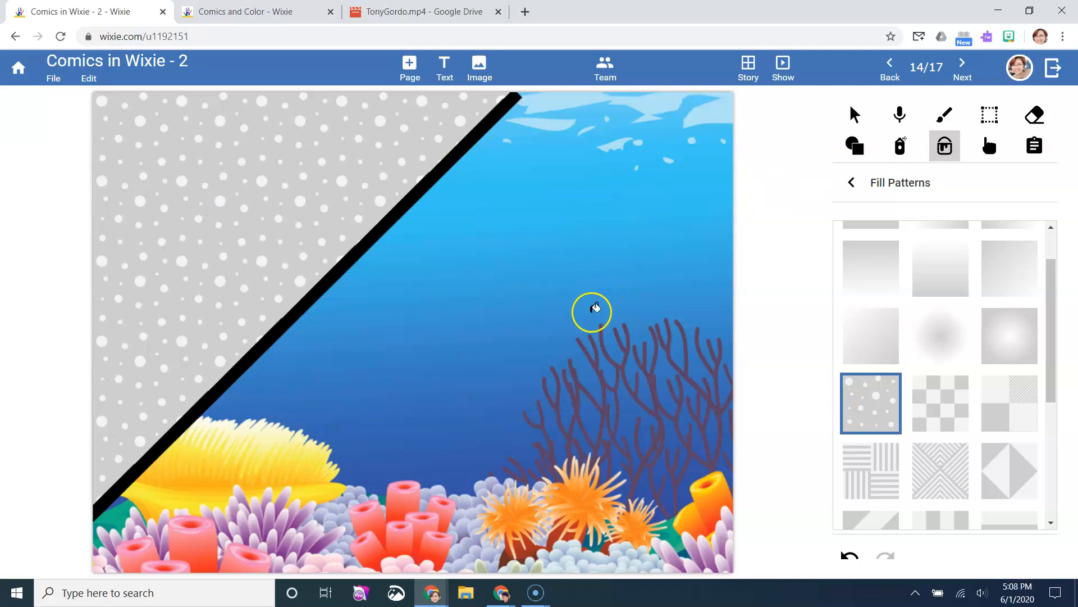
{"action": "left_click", "coordinate": [852, 183]}
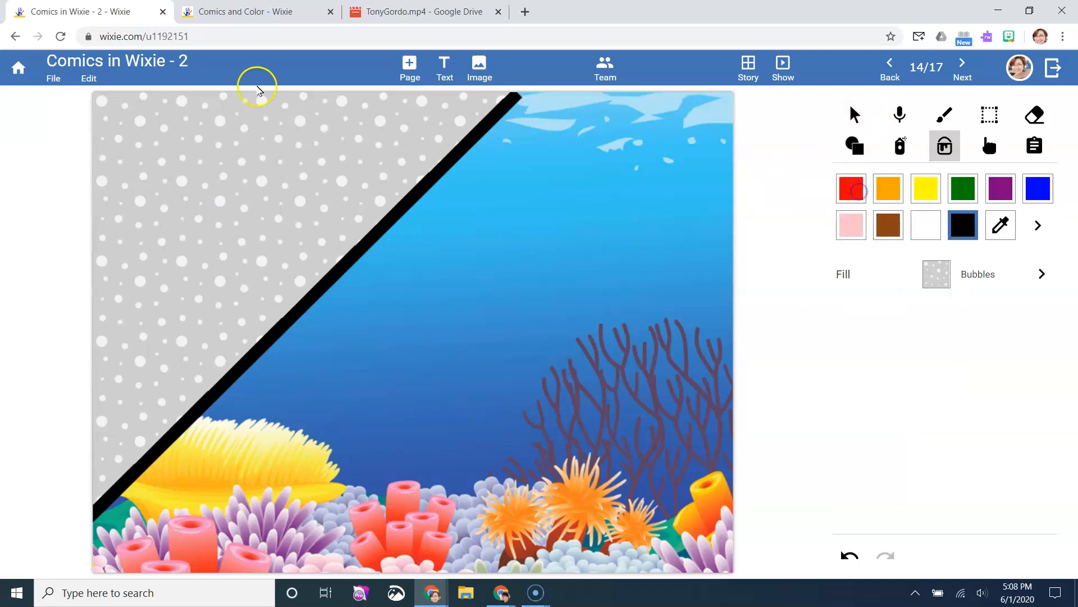
- Search the image library for "diver" and add the Scuba Diver sticker to the page
{"action": "left_click", "coordinate": [479, 66]}
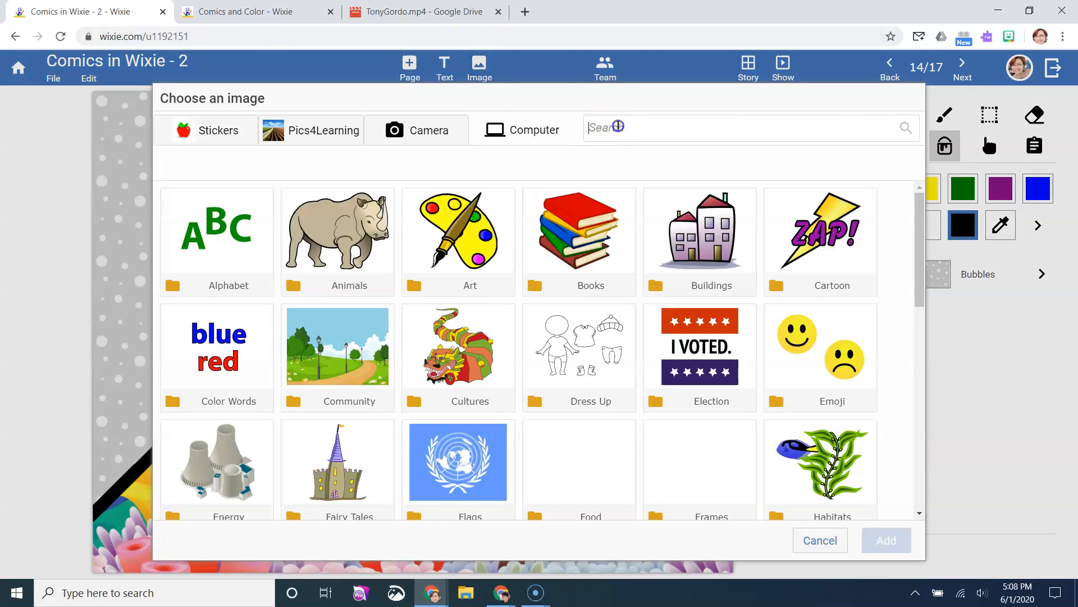
{"action": "left_click", "coordinate": [617, 127]}
{"action": "type", "text": "diver"}
{"action": "key", "text": "Return"}
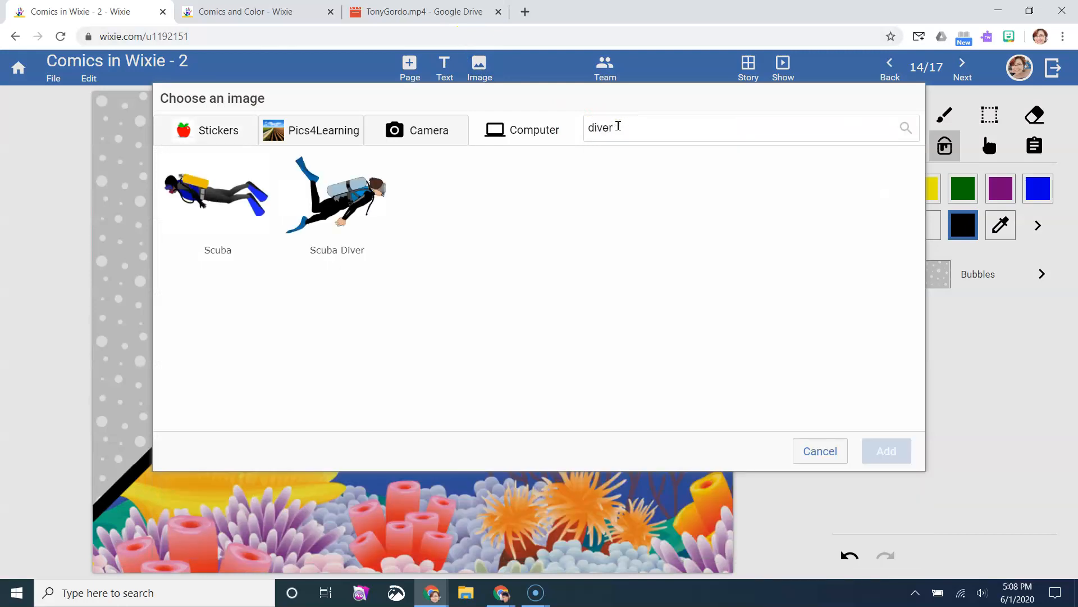
{"action": "double_click", "coordinate": [365, 201]}
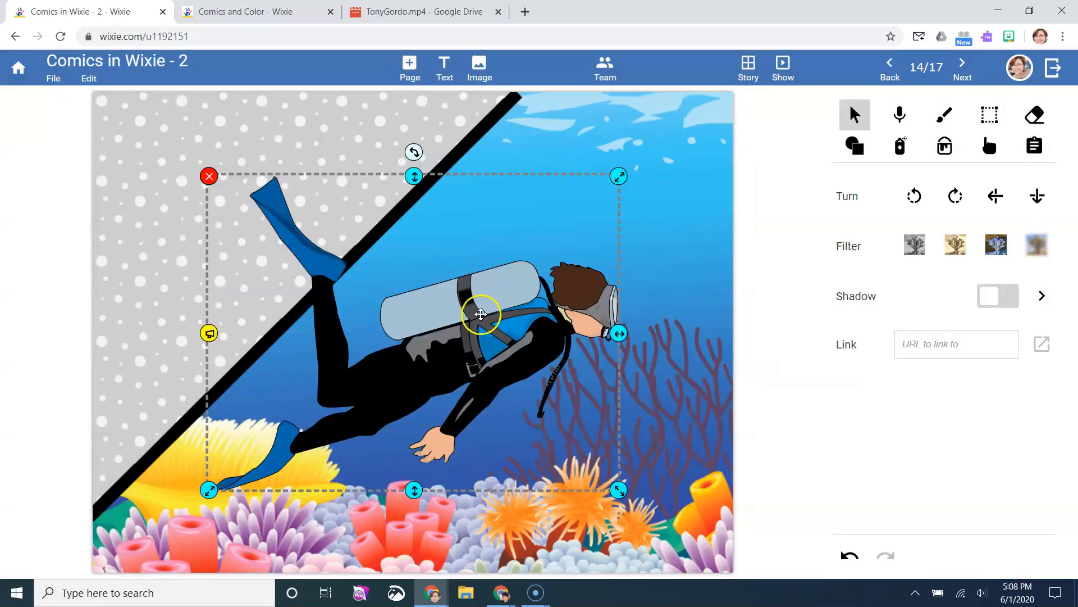
- Shrink the scuba diver and position it just above the coral, below the diagonal line
{"action": "left_click_drag", "start_coordinate": [472, 317], "coordinate": [520, 351]}
{"action": "left_click_drag", "start_coordinate": [671, 214], "coordinate": [522, 359]}
{"action": "left_click_drag", "start_coordinate": [450, 438], "coordinate": [561, 401]}
- Add the Tech Support sticker with the red vest by searching "tech support", and place it scaled down in the gray bubble-patterned area
{"action": "left_click", "coordinate": [479, 67]}
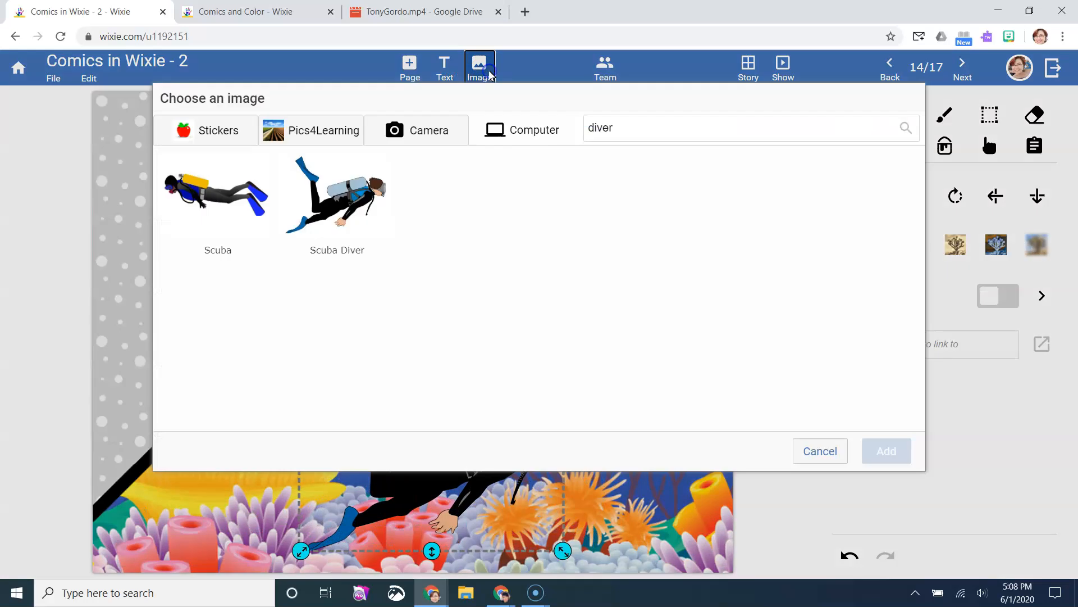
{"action": "double_click", "coordinate": [635, 124]}
{"action": "type", "text": "te"}
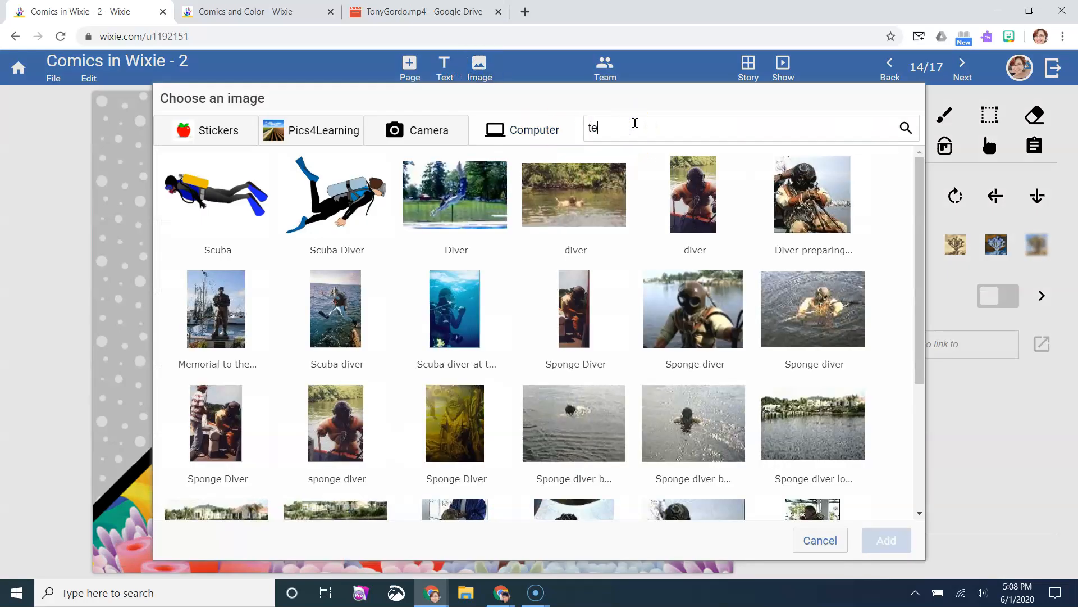
{"action": "type", "text": "ch support"}
{"action": "key", "text": "Return"}
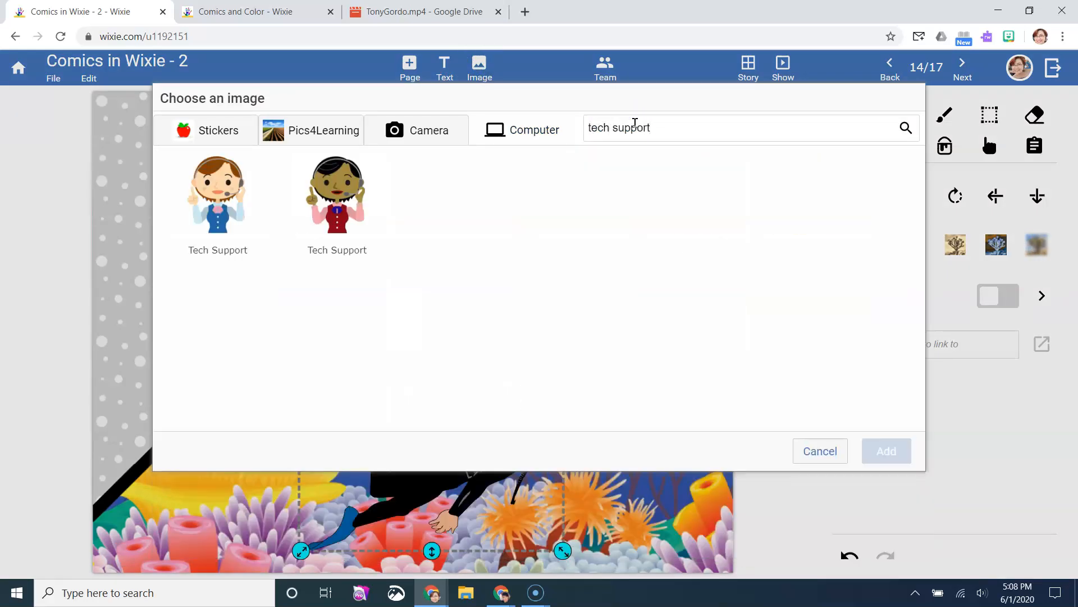
{"action": "double_click", "coordinate": [351, 200]}
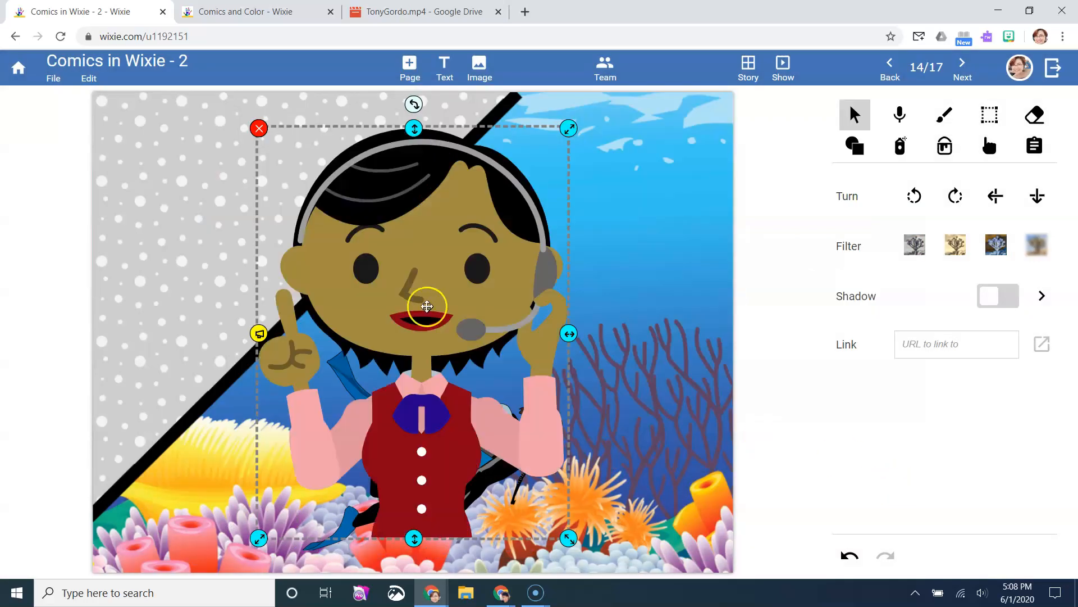
{"action": "left_click_drag", "start_coordinate": [567, 128], "coordinate": [412, 330]}
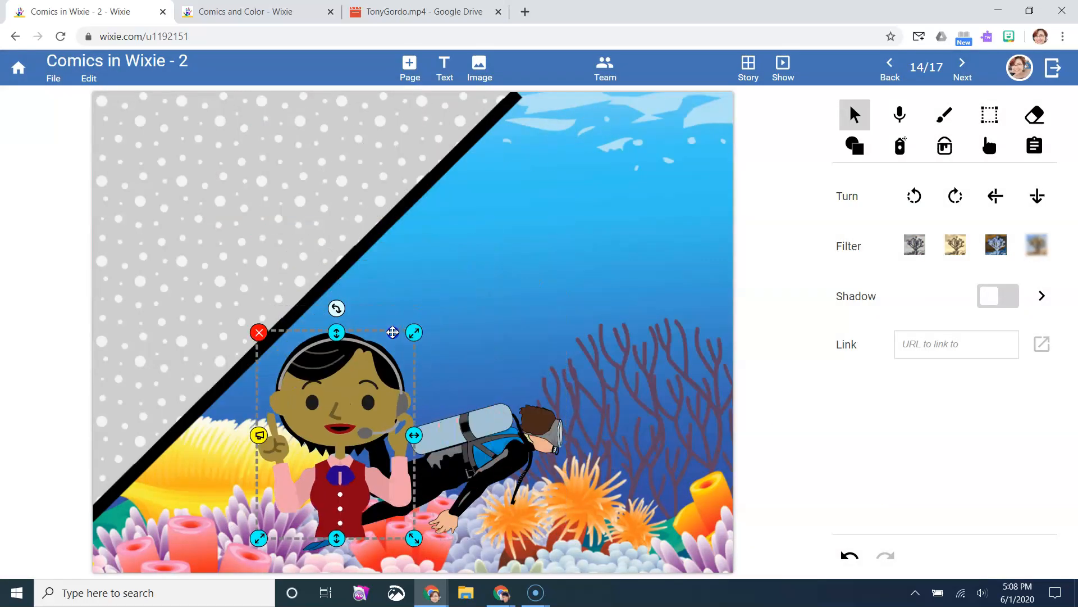
{"action": "left_click_drag", "start_coordinate": [330, 446], "coordinate": [175, 318]}
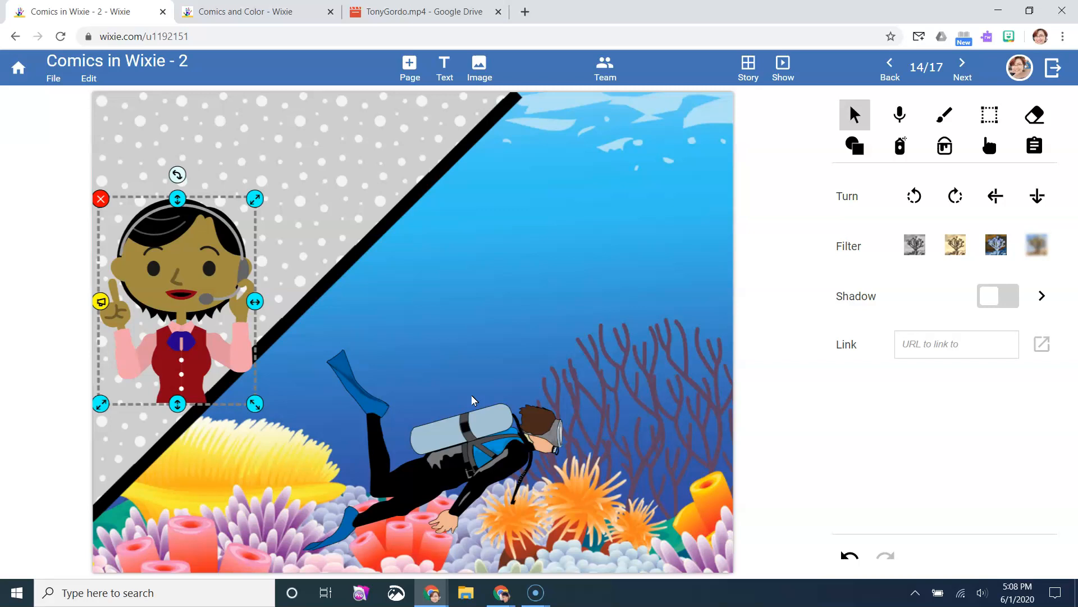
- Go to page 15 and examine the multi-panel comic examples under "The Panels"
{"action": "left_click", "coordinate": [973, 68]}
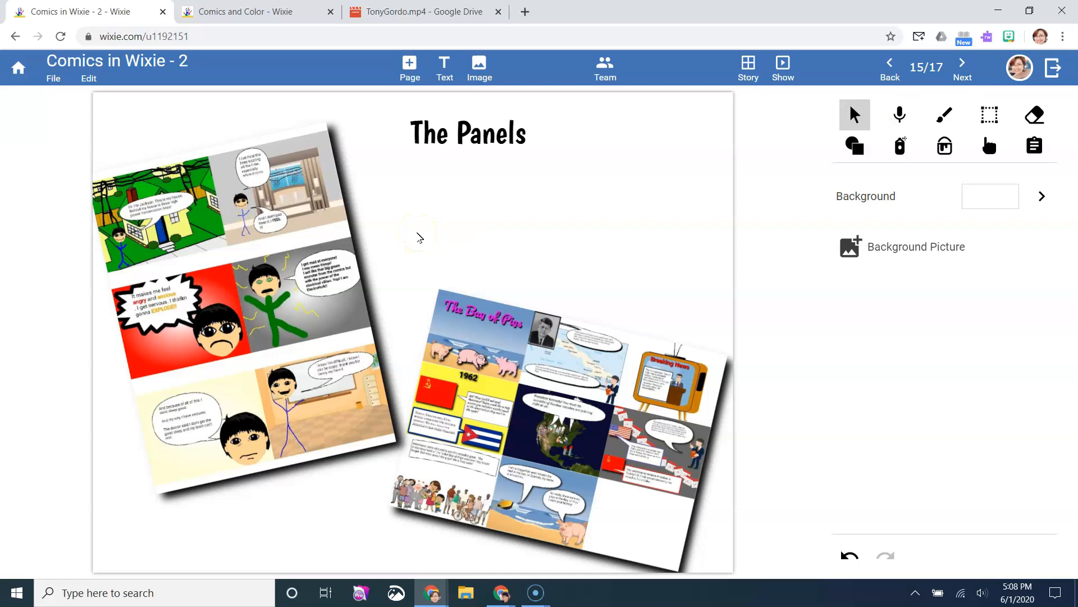
{"action": "left_click", "coordinate": [385, 228]}
{"action": "left_click", "coordinate": [277, 394]}
{"action": "left_click", "coordinate": [126, 247]}
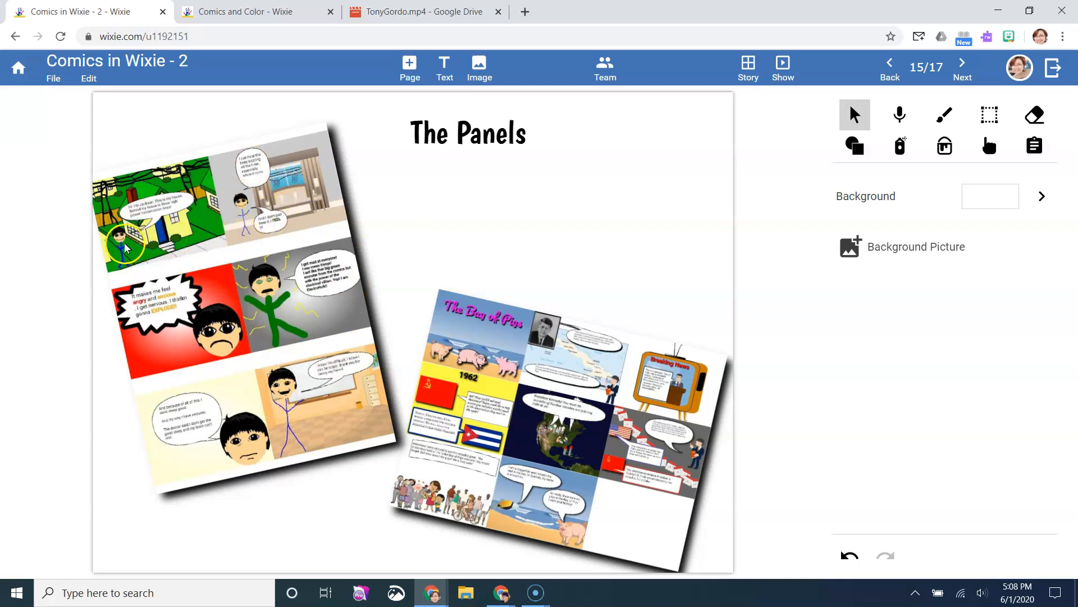